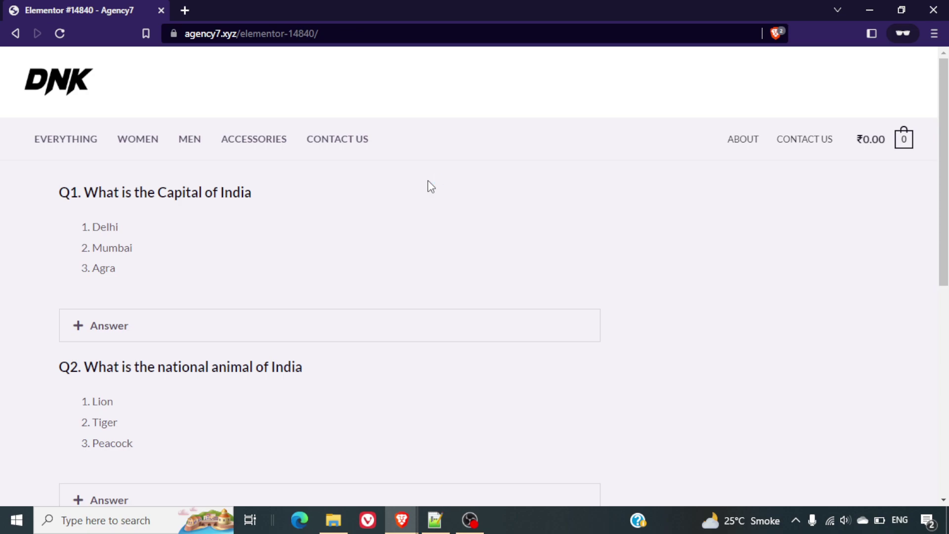
# Examine the finished quiz page, expanding and collapsing the answer toggle under question Q1.
pyautogui.scroll(-3, 428, 180)
pyautogui.scroll(2, 428, 180)
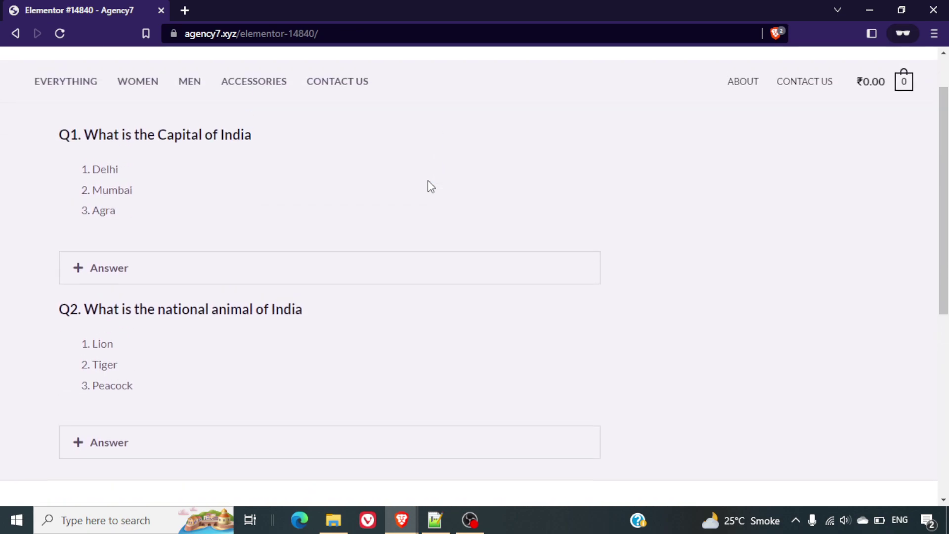
pyautogui.scroll(1, 428, 187)
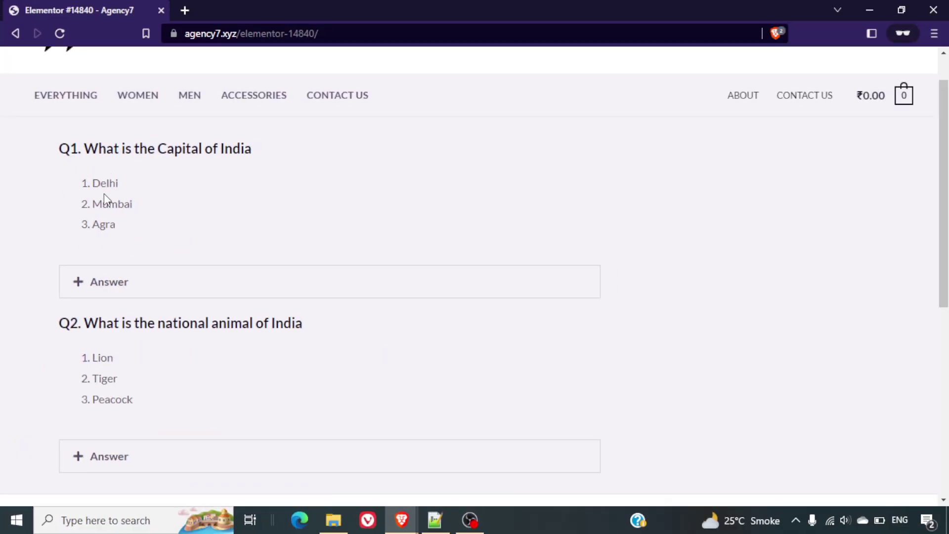
pyautogui.click(154, 291)
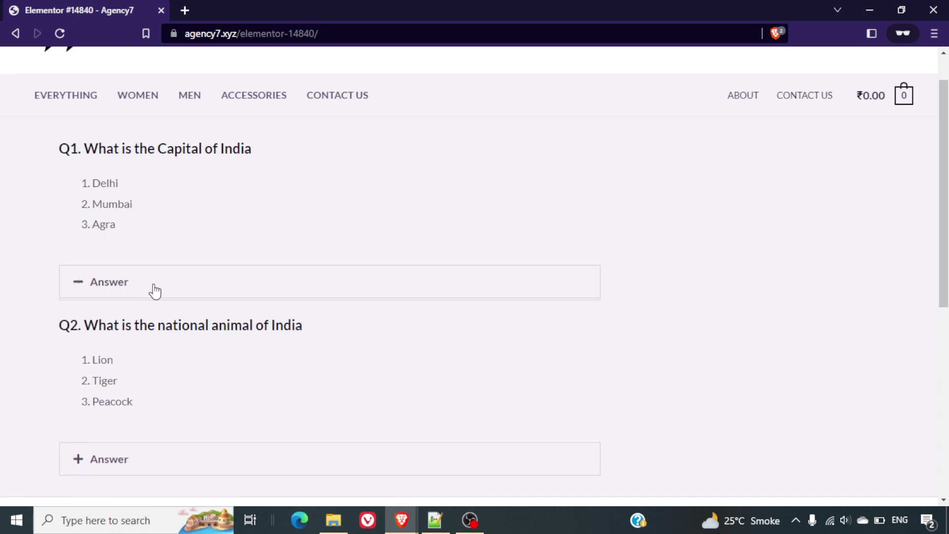
pyautogui.click(155, 291)
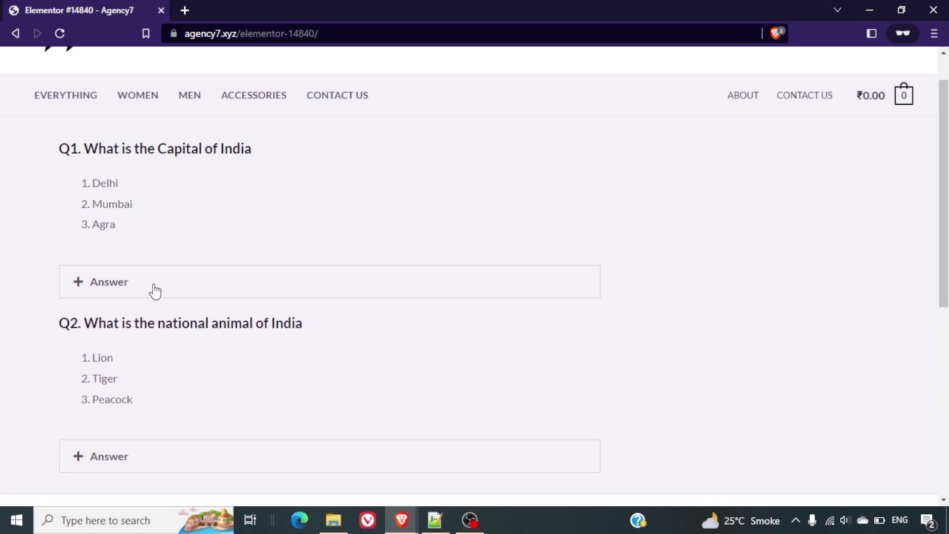
pyautogui.click(155, 292)
pyautogui.click(155, 292)
pyautogui.scroll(-1, 154, 291)
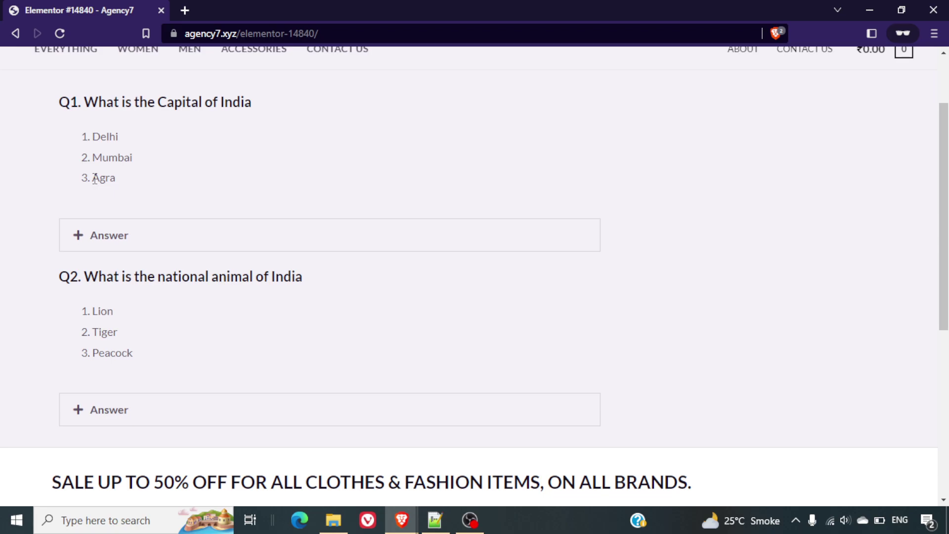
# Switch to the WordPress dashboard, create a new page in a separate browser tab and open it for editing with Elementor.
pyautogui.hotkey('alt', 'Tab')
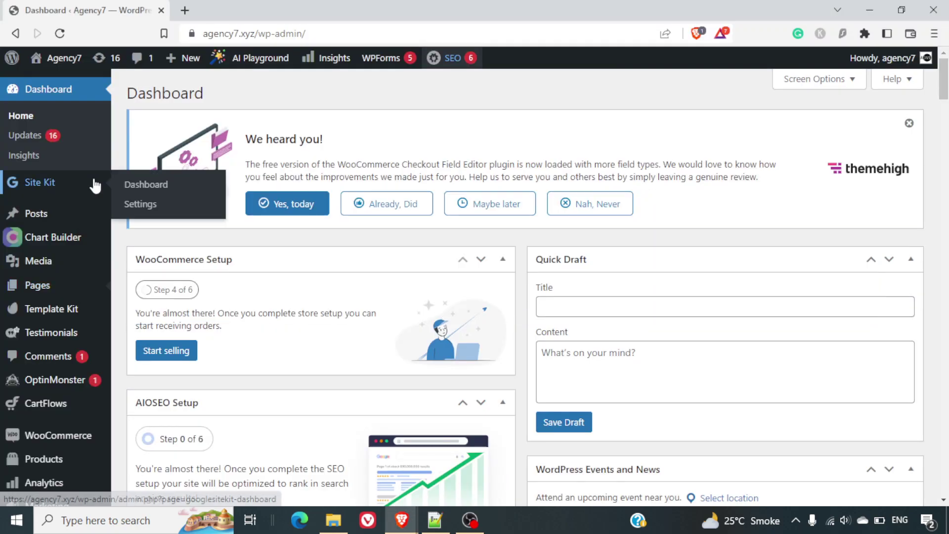
pyautogui.scroll(-2, 262, 183)
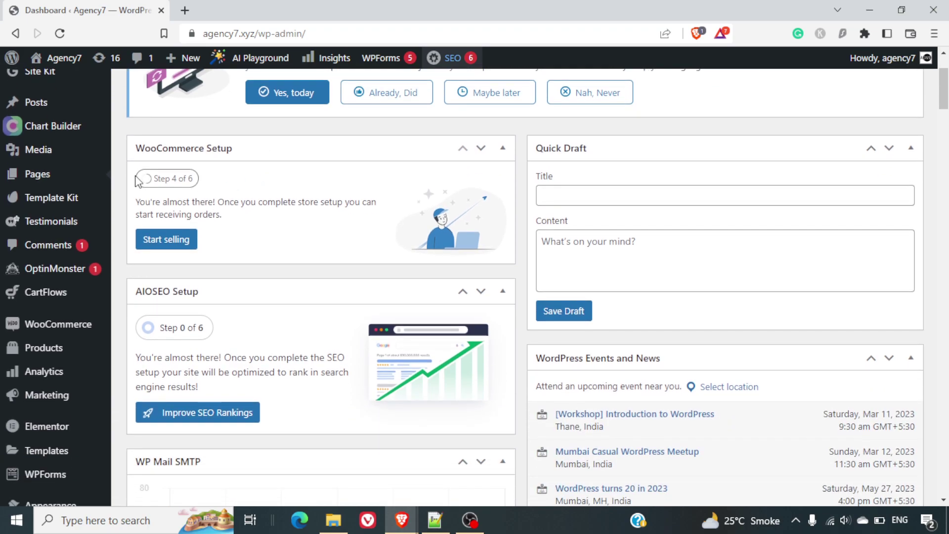
pyautogui.moveTo(55, 174)
pyautogui.rightClick(141, 196)
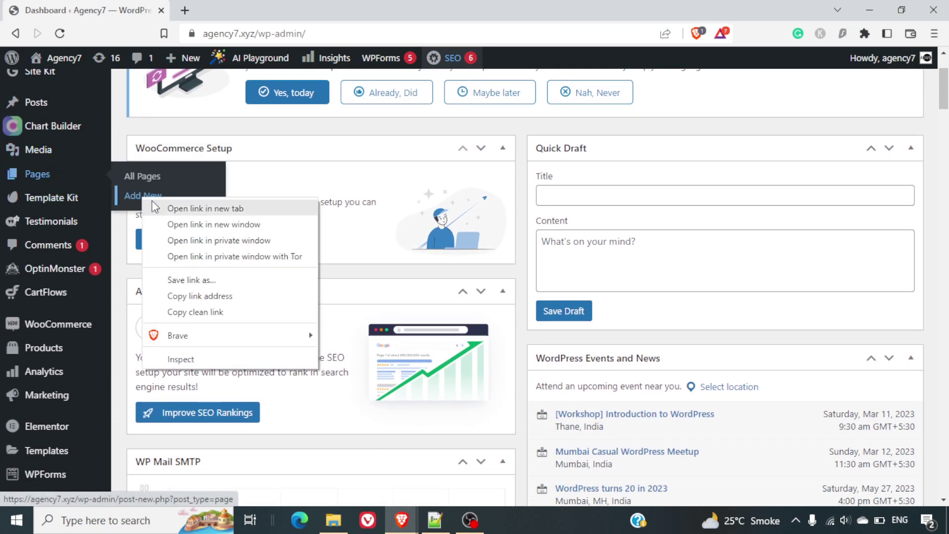
pyautogui.click(178, 207)
pyautogui.click(271, 6)
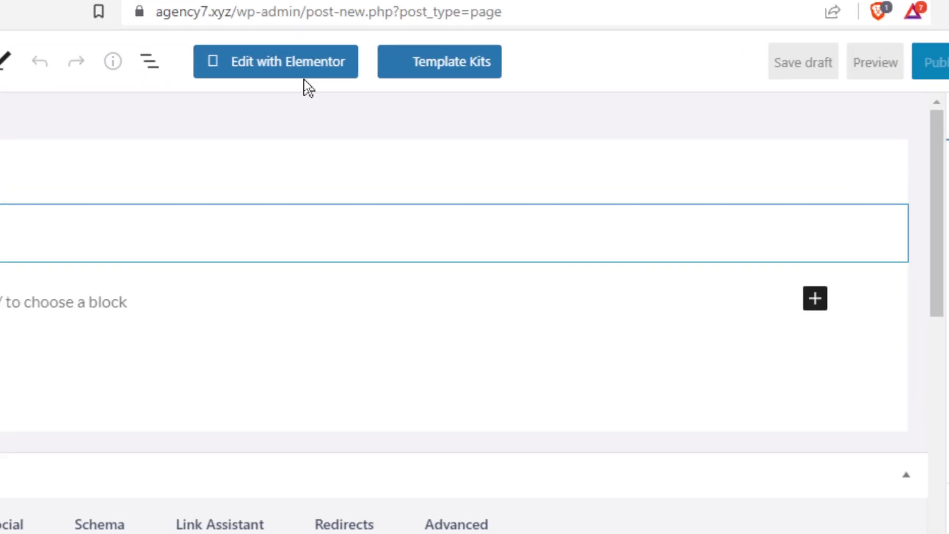
pyautogui.click(282, 74)
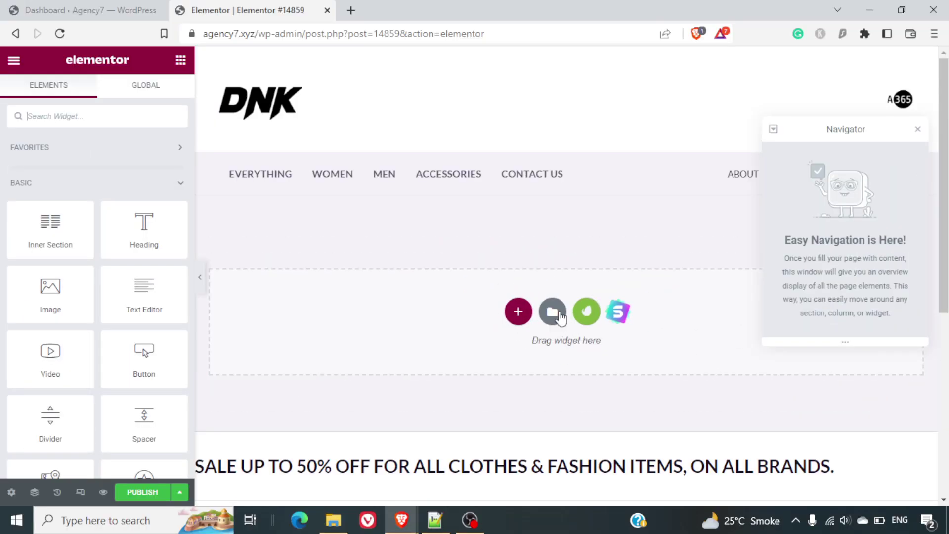
# Add a two-column section with a wide first column and a narrow second one, and place a Heading widget in the wide column.
pyautogui.click(518, 313)
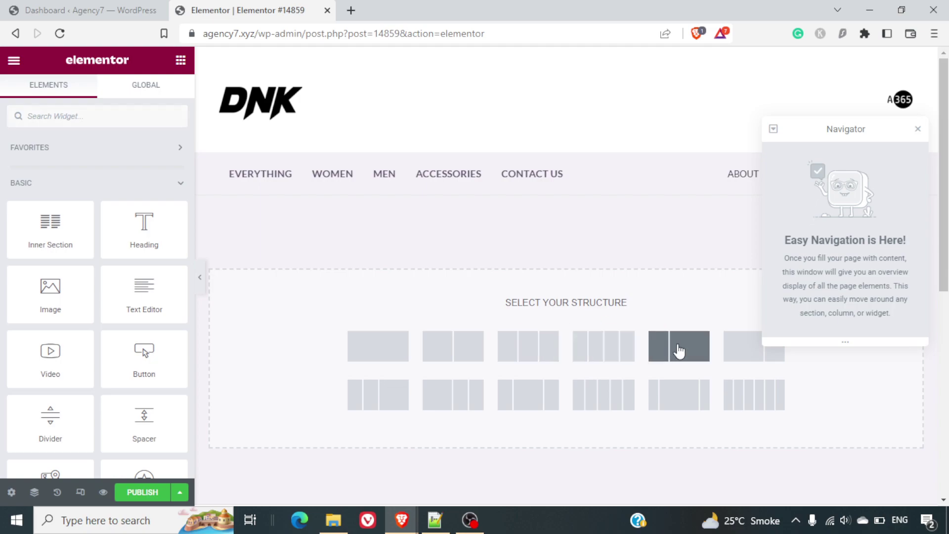
pyautogui.click(752, 359)
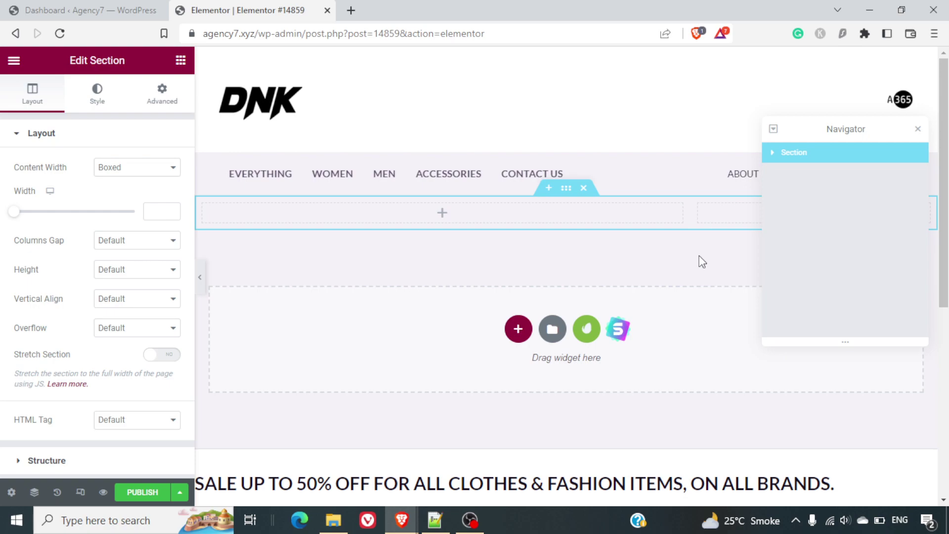
pyautogui.click(444, 215)
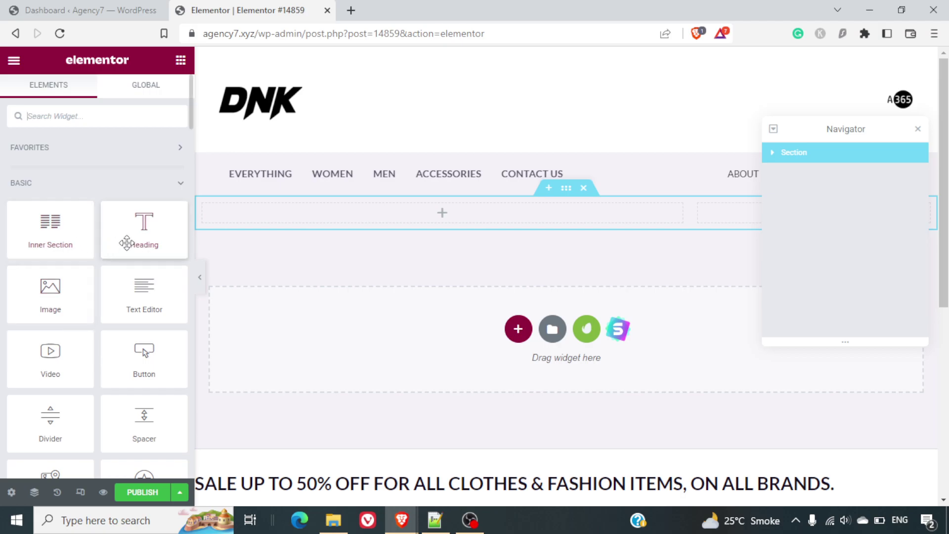
pyautogui.moveTo(127, 239); pyautogui.dragTo(316, 218)
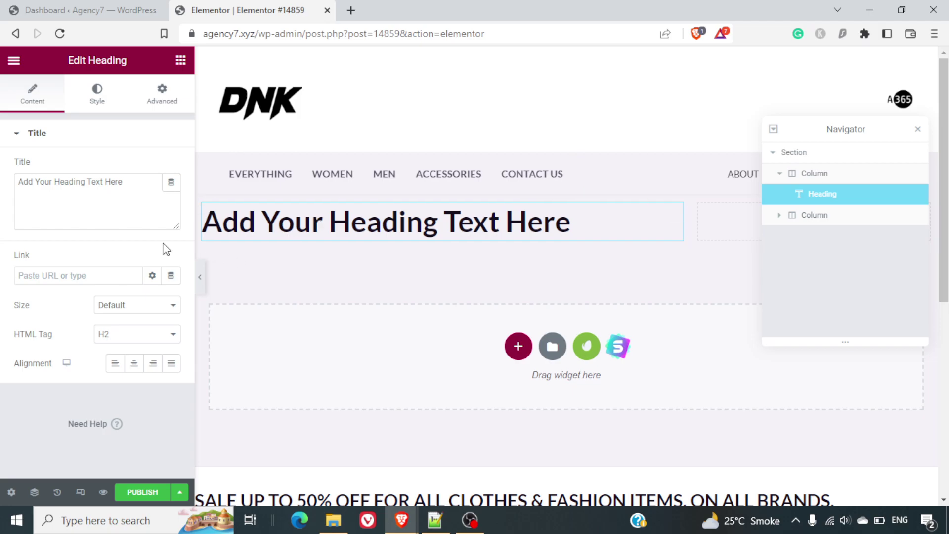
# Set the heading's HTML tag to H3.
pyautogui.click(165, 334)
pyautogui.click(146, 385)
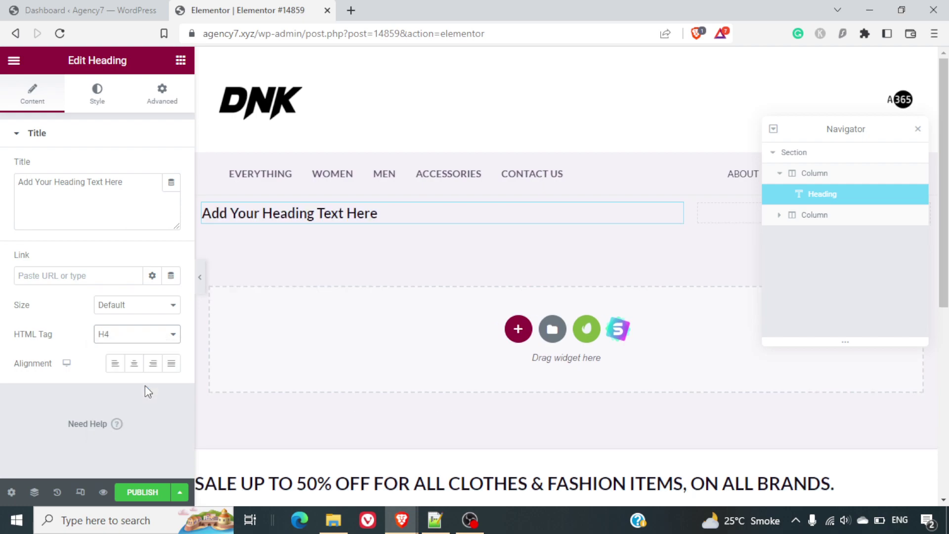
pyautogui.click(146, 335)
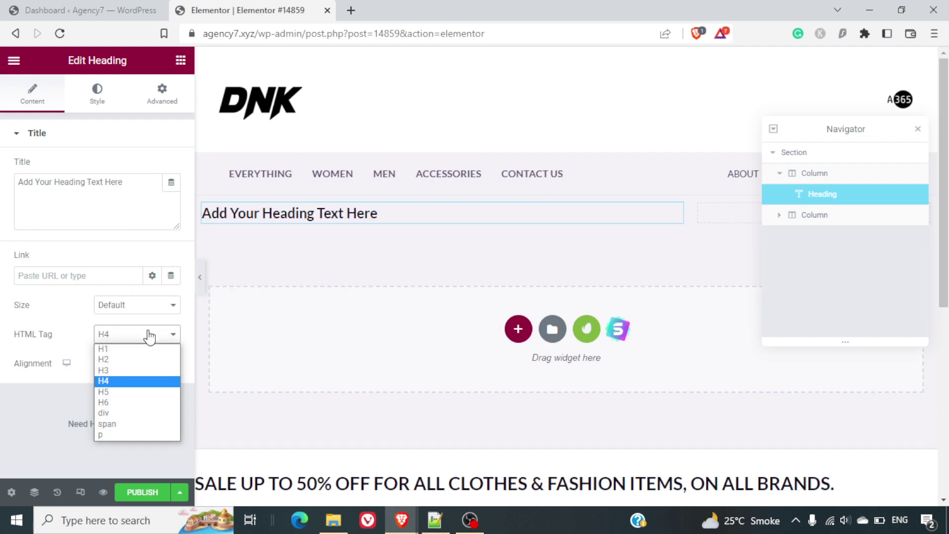
pyautogui.click(135, 370)
# Replace the heading's placeholder text with "Q1. What is the Capital of India".
pyautogui.tripleClick(312, 216)
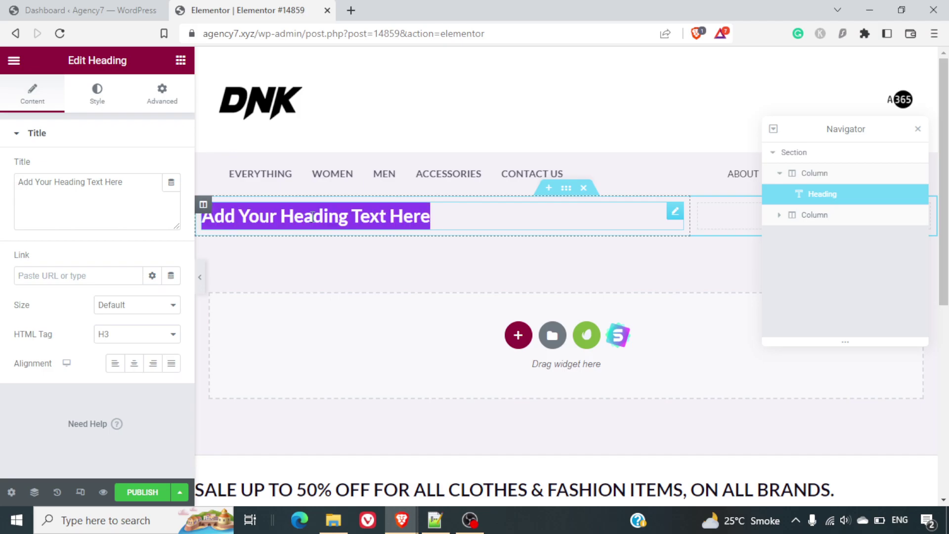
pyautogui.press('Left')
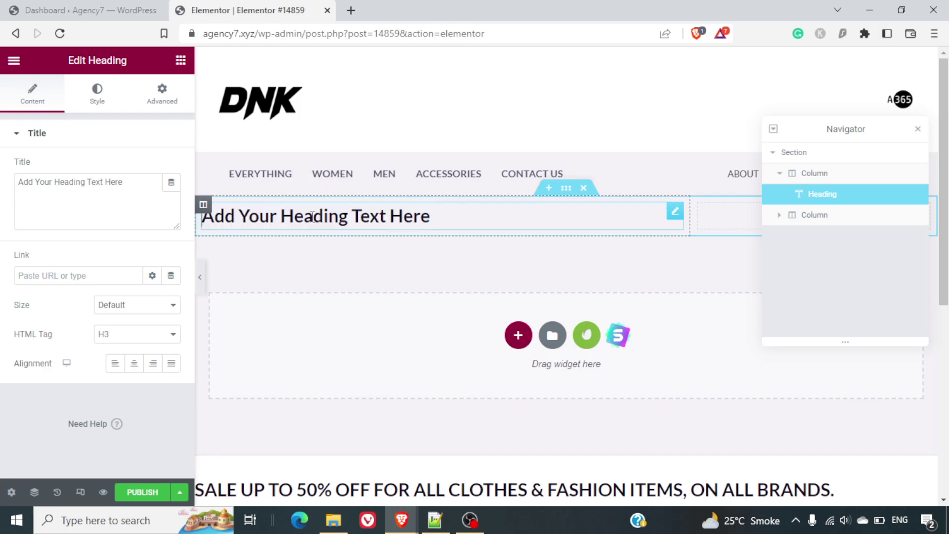
pyautogui.write('Q')
pyautogui.write('1.')
pyautogui.press('BackSpace')
pyautogui.write('.')
pyautogui.hotkey('shift', 'End')
pyautogui.press('End')
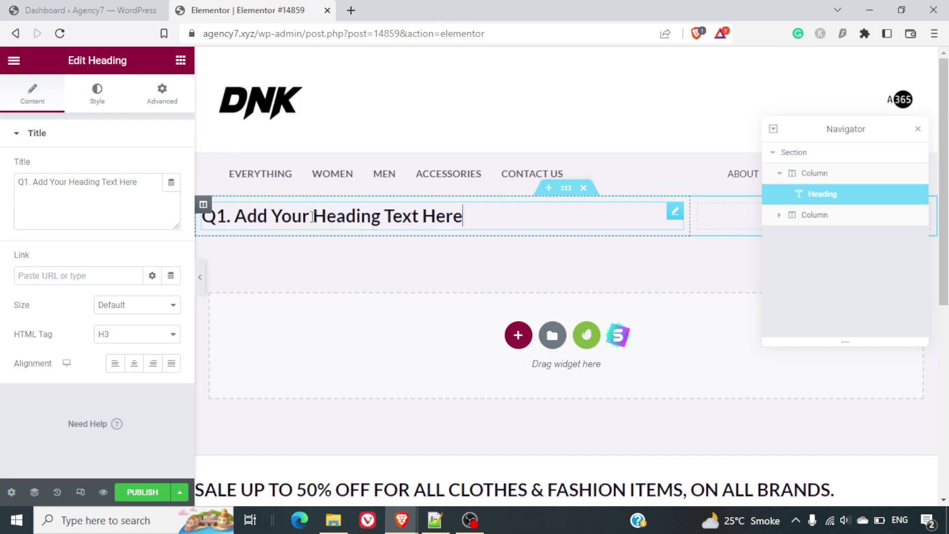
pyautogui.hotkey('ctrl', 'shift', 'Left')
pyautogui.hotkey('ctrl', 'shift', 'Left')
pyautogui.hotkey('ctrl', 'shift', 'Left')
pyautogui.hotkey('ctrl', 'shift', 'Left')
pyautogui.hotkey('ctrl', 'shift', 'Left')
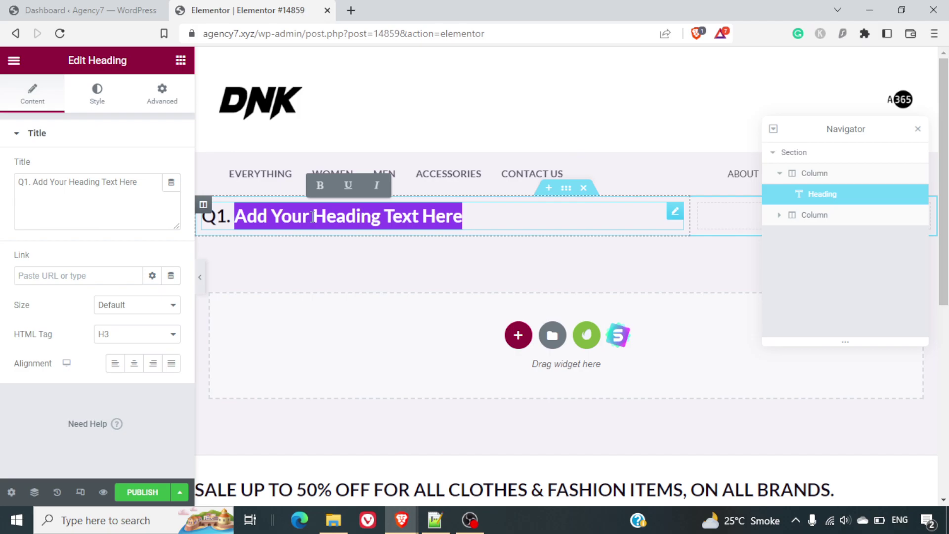
pyautogui.write('What is')
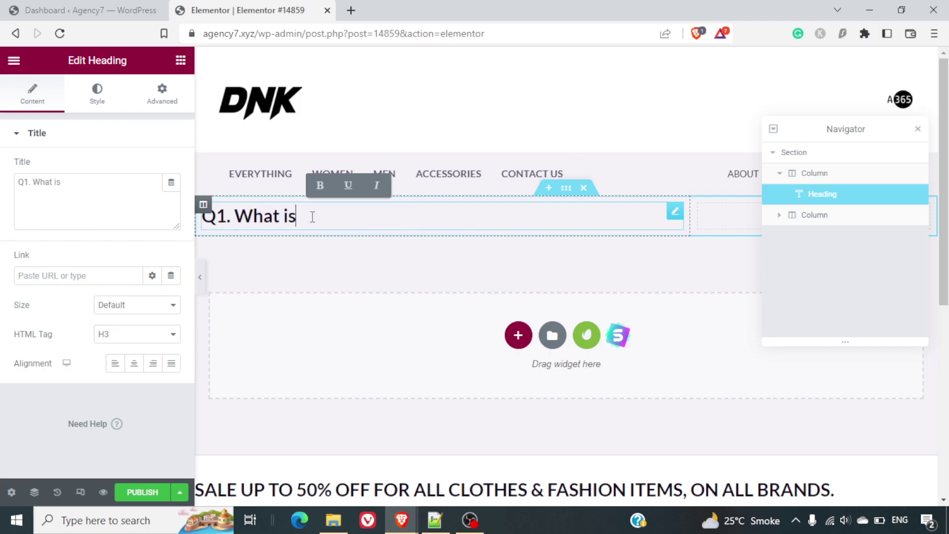
pyautogui.write(' the Capital of')
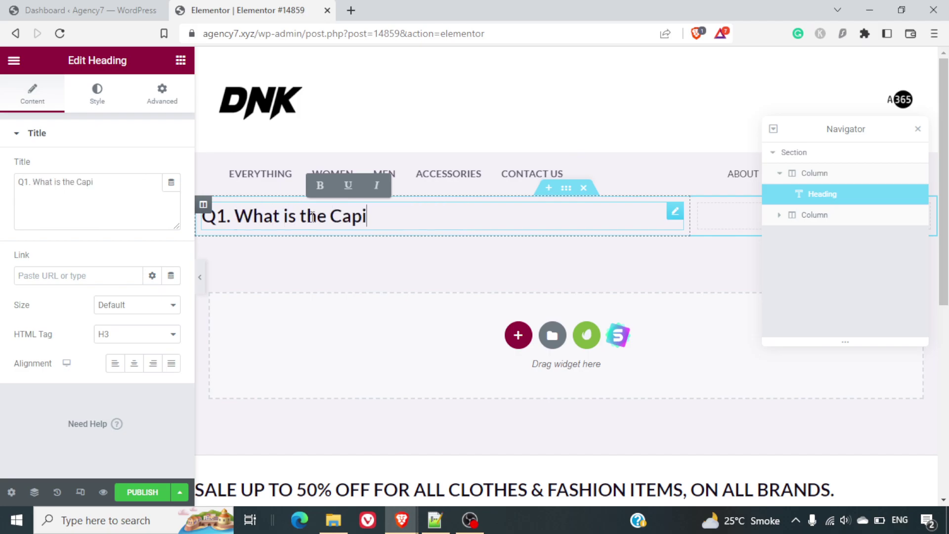
pyautogui.write(' India')
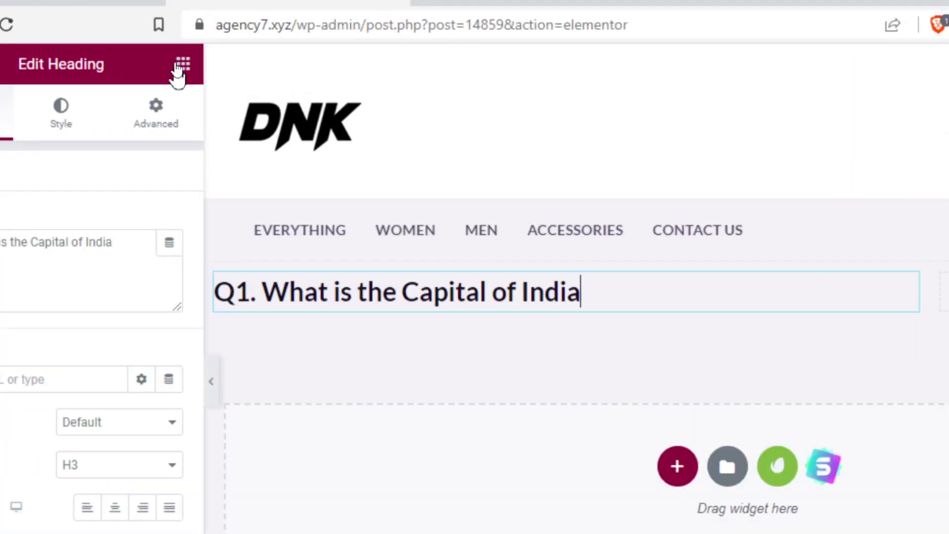
# Add a Text Editor widget below the question heading and clear its placeholder paragraph.
pyautogui.click(184, 65)
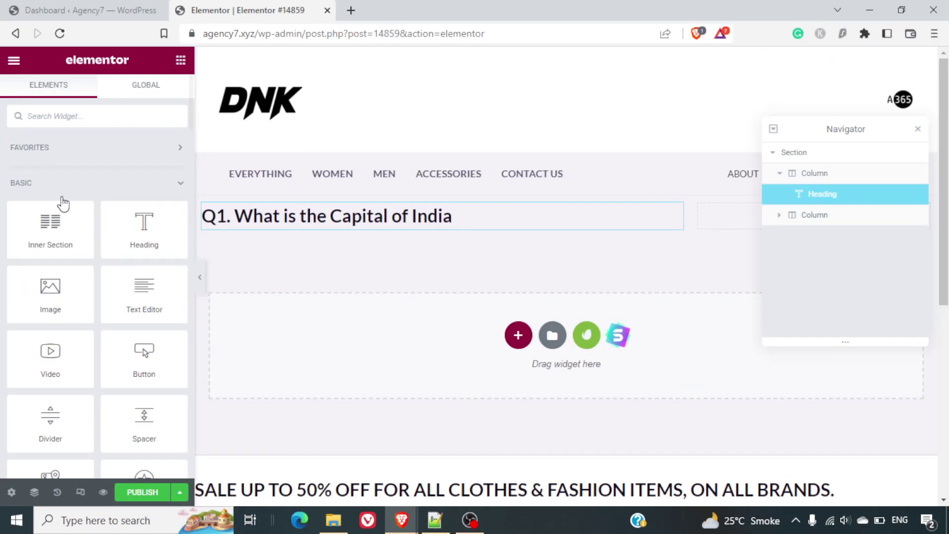
pyautogui.moveTo(144, 292); pyautogui.dragTo(298, 220)
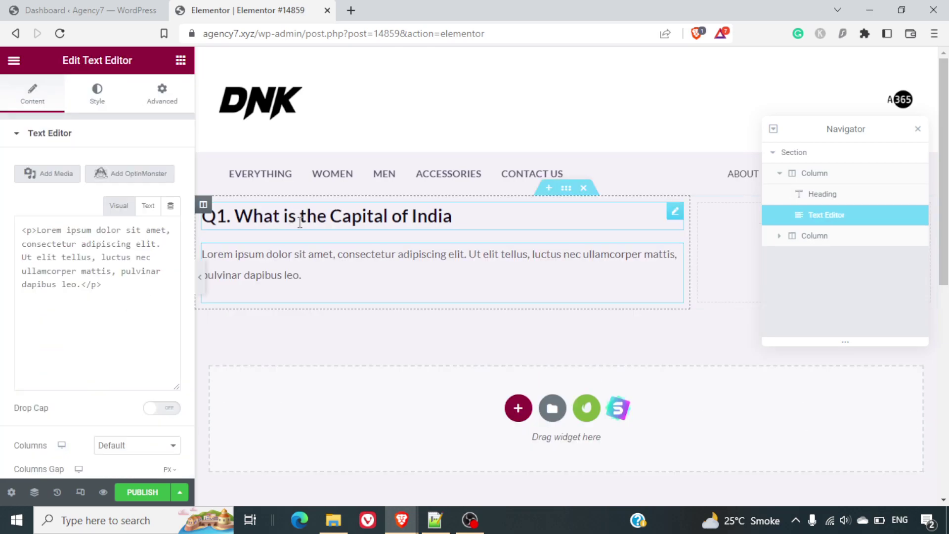
pyautogui.tripleClick(113, 316)
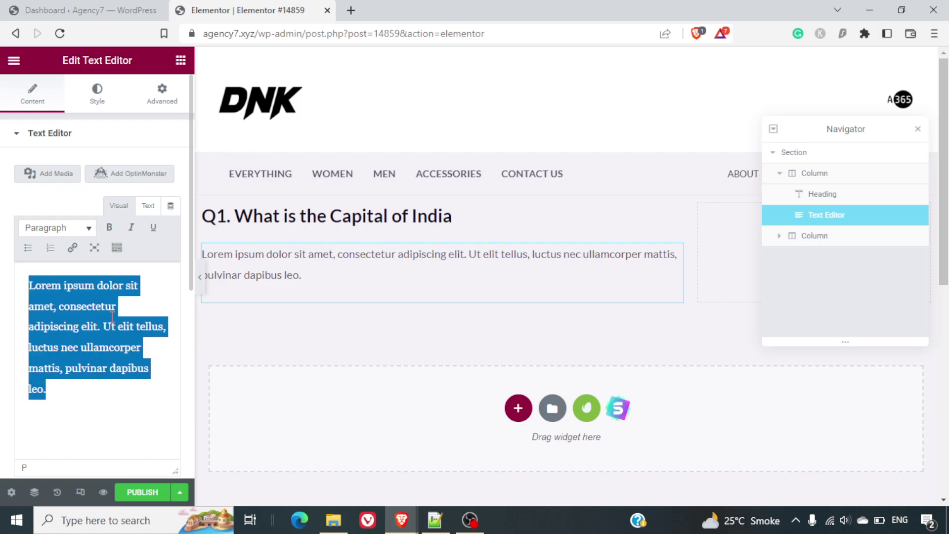
pyautogui.press('BackSpace')
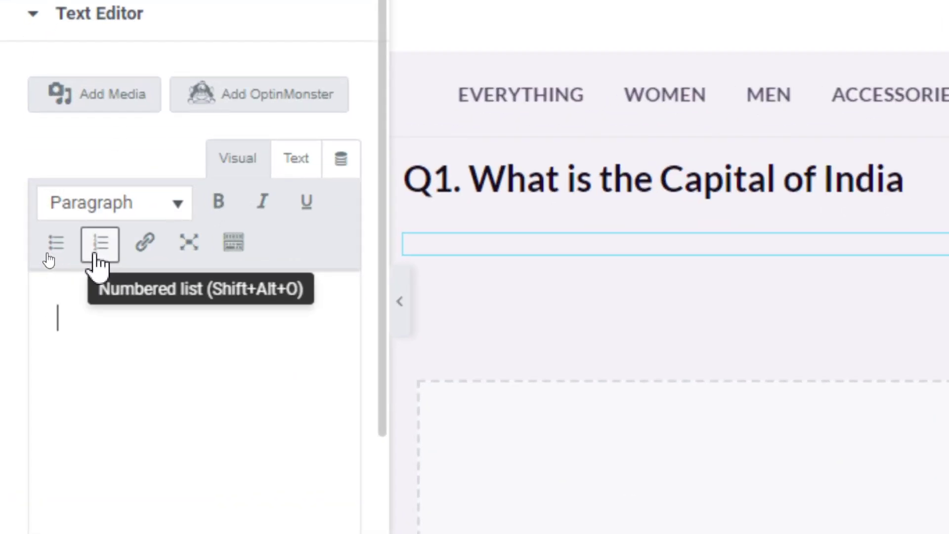
# Enter the answer options as a numbered list in the text widget: Delhi, Mumbai and Gujrat.
pyautogui.click(49, 253)
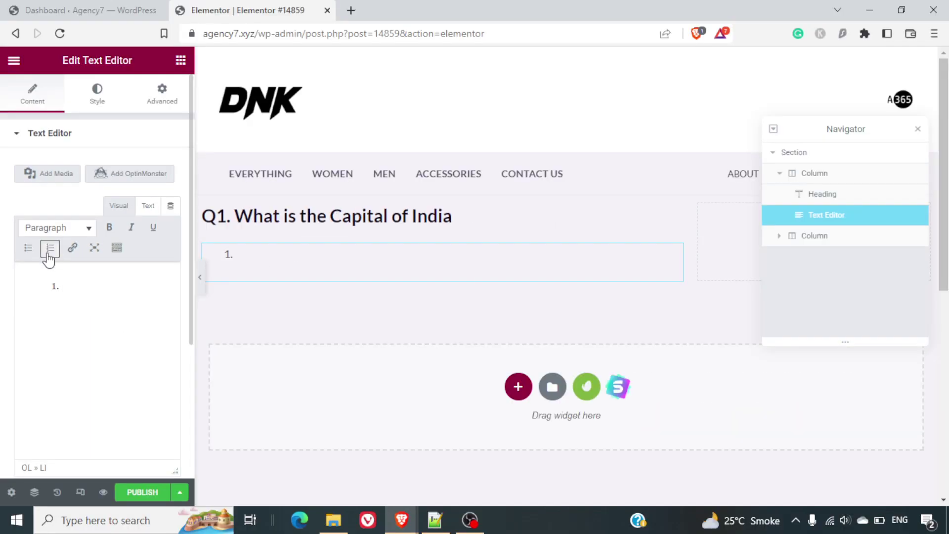
pyautogui.write('Delhi')
pyautogui.press('Return')
pyautogui.write('M')
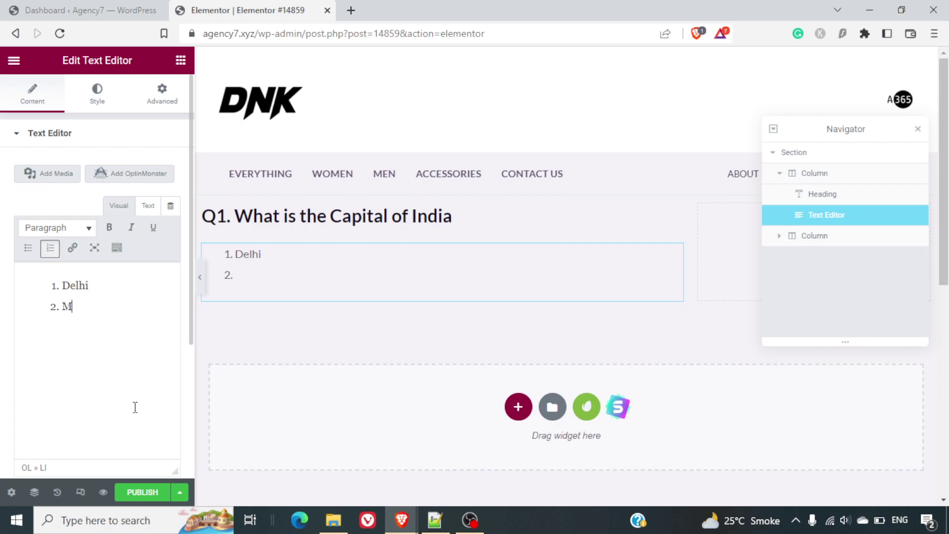
pyautogui.write('umbai')
pyautogui.press('Return')
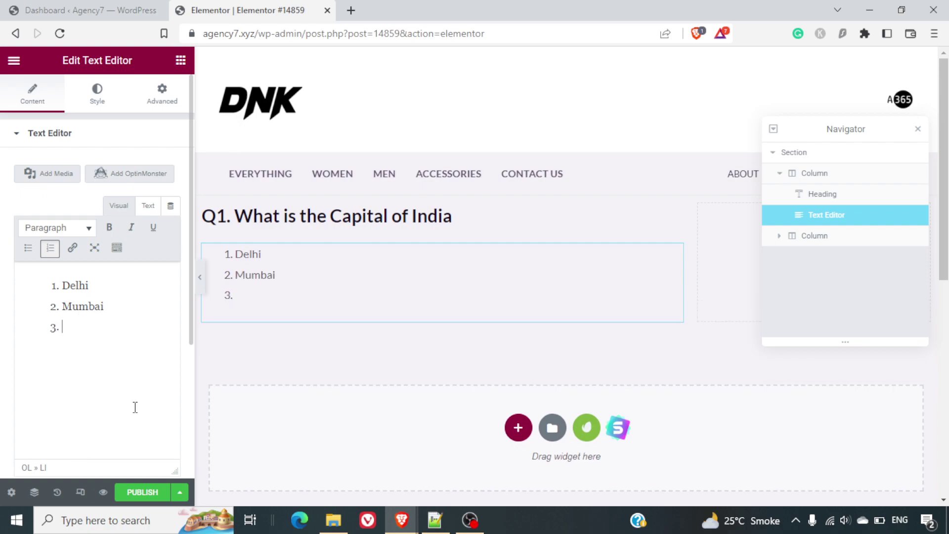
pyautogui.write('Gujrat')
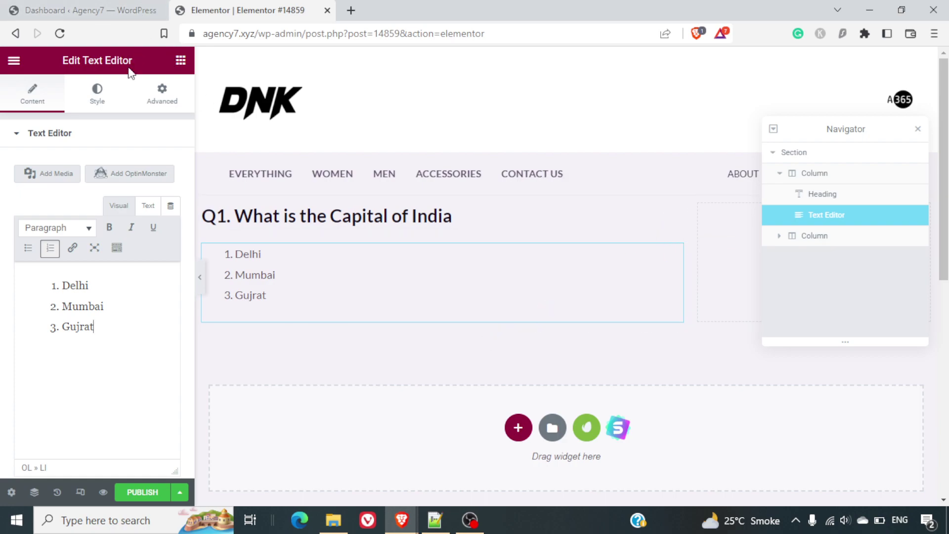
# Find the Toggle widget by searching for "tog", place it below the options list and delete its item Toggle #2.
pyautogui.click(181, 61)
pyautogui.click(135, 109)
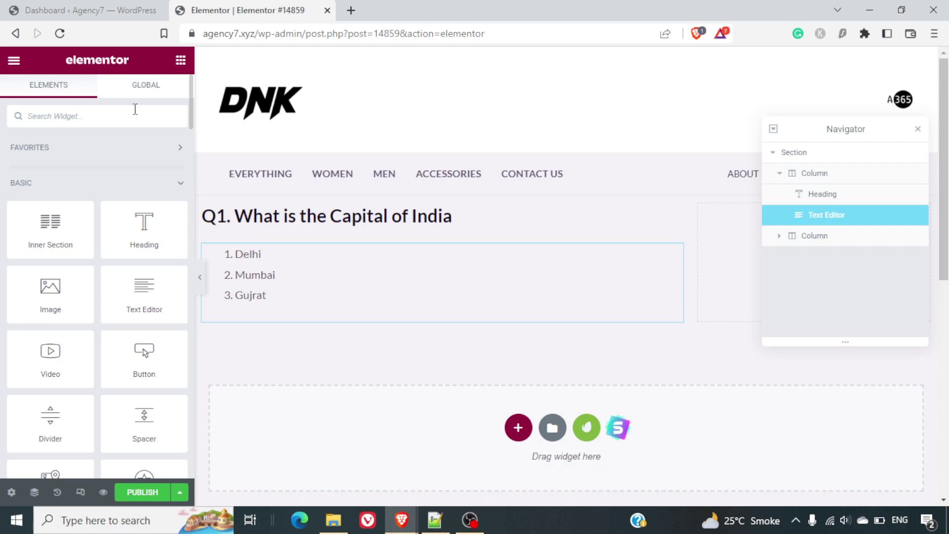
pyautogui.write('tog')
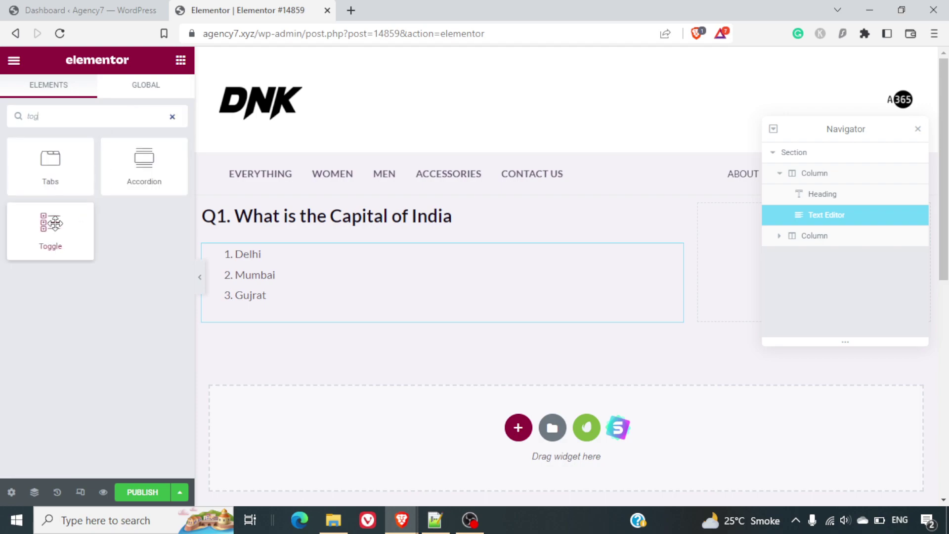
pyautogui.moveTo(50, 223); pyautogui.dragTo(334, 319)
pyautogui.click(276, 357)
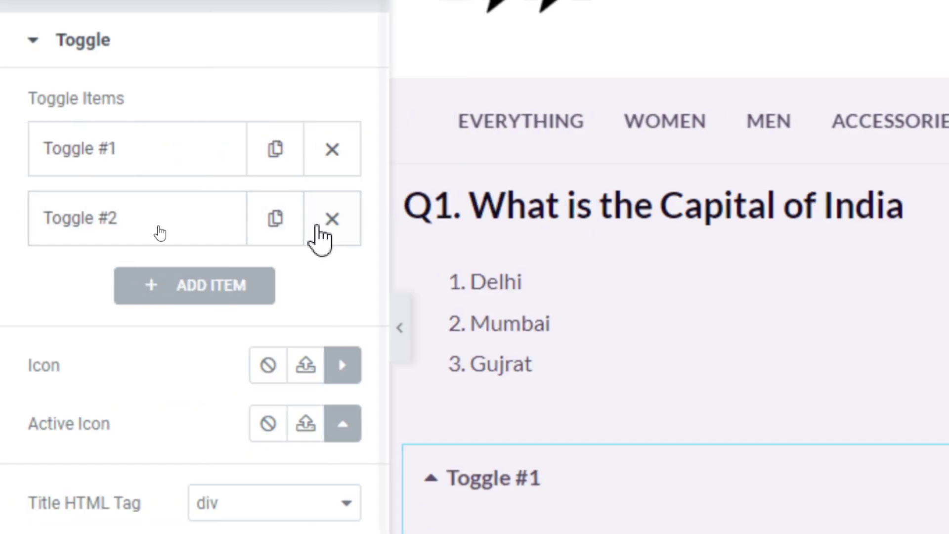
pyautogui.click(317, 227)
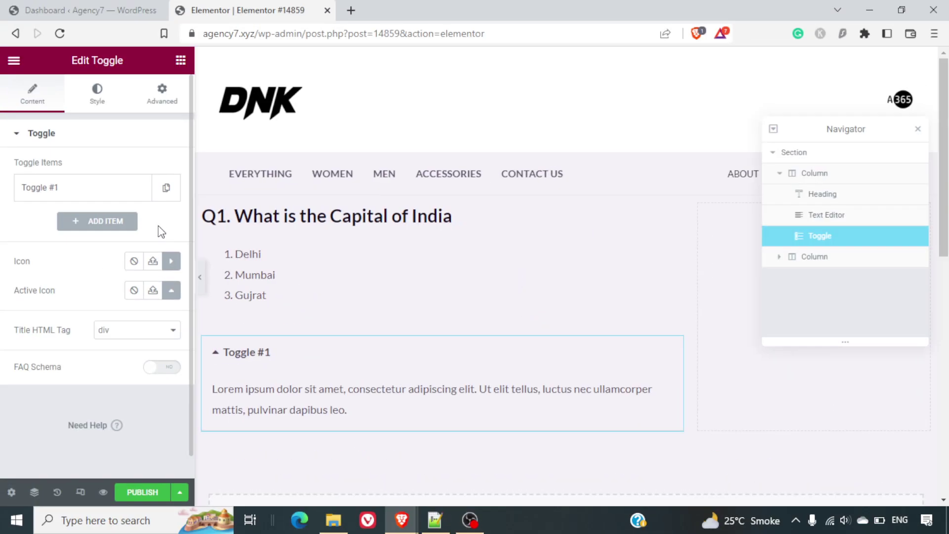
# Replace the title of the toggle item Toggle #1 with "Answer".
pyautogui.click(91, 192)
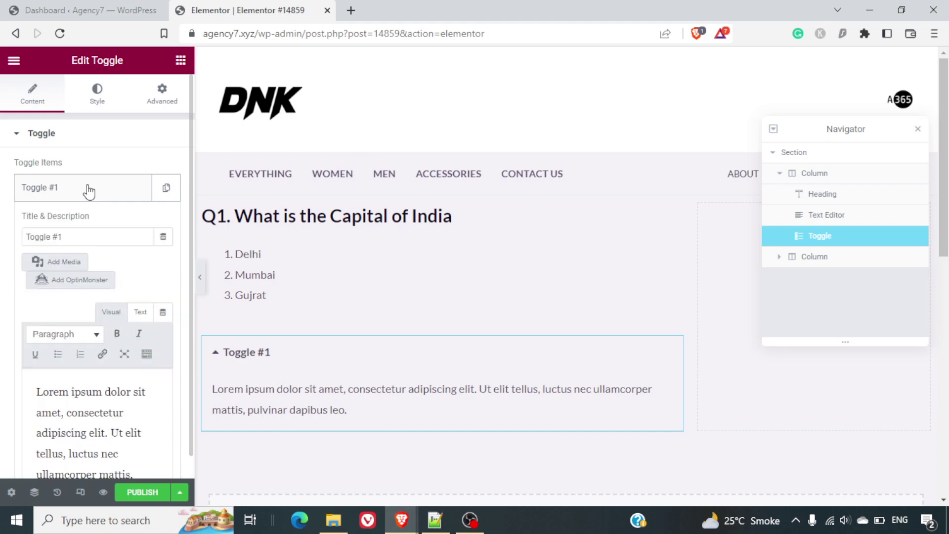
pyautogui.tripleClick(104, 242)
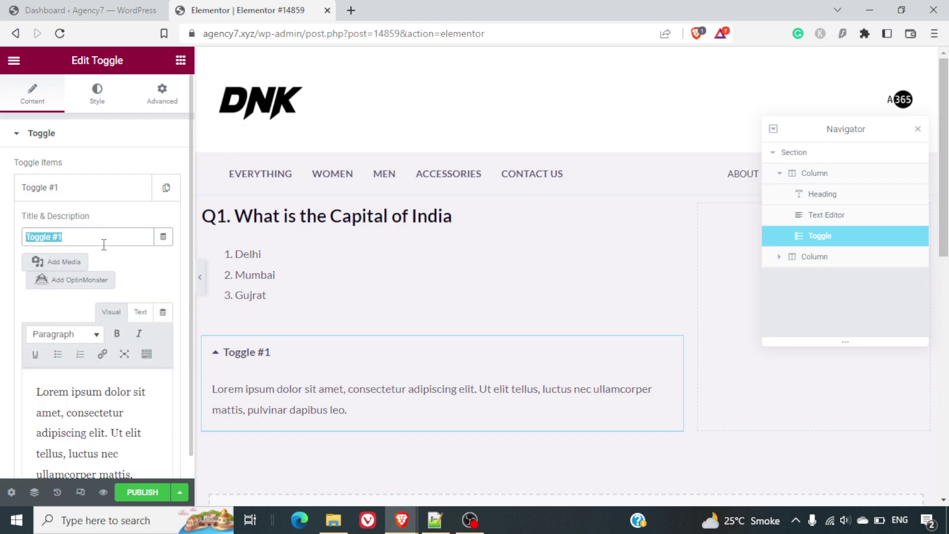
pyautogui.write('Show Answer')
pyautogui.hotkey('shift', 'Home')
pyautogui.press('BackSpace')
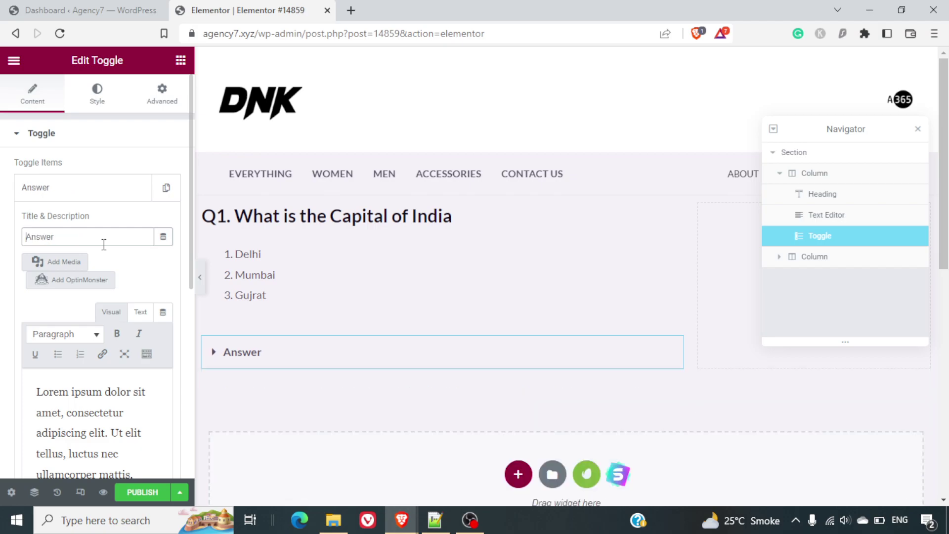
# Replace the Answer toggle's placeholder description with "Delhi" and collapse the toggle in the preview.
pyautogui.click(143, 438)
pyautogui.hotkey('ctrl', 'a')
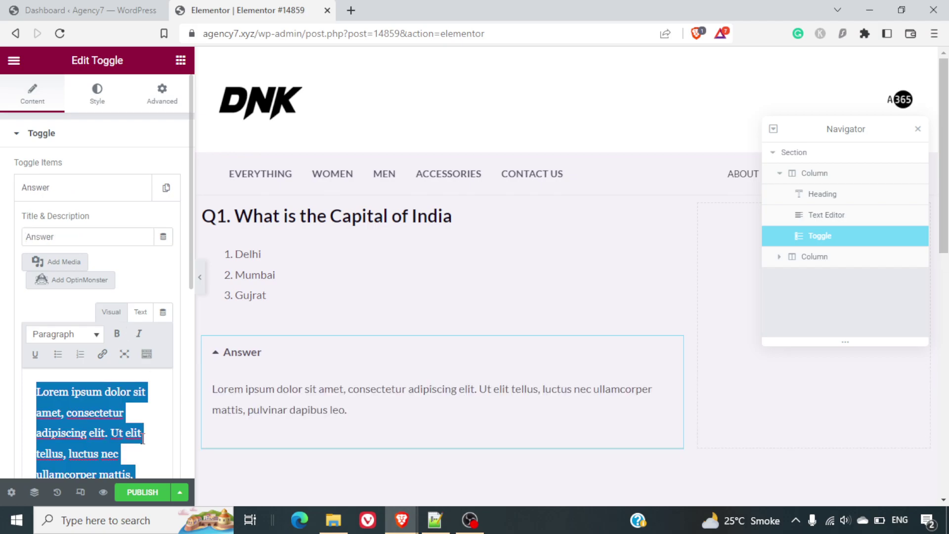
pyautogui.press('BackSpace')
pyautogui.write('Delhit')
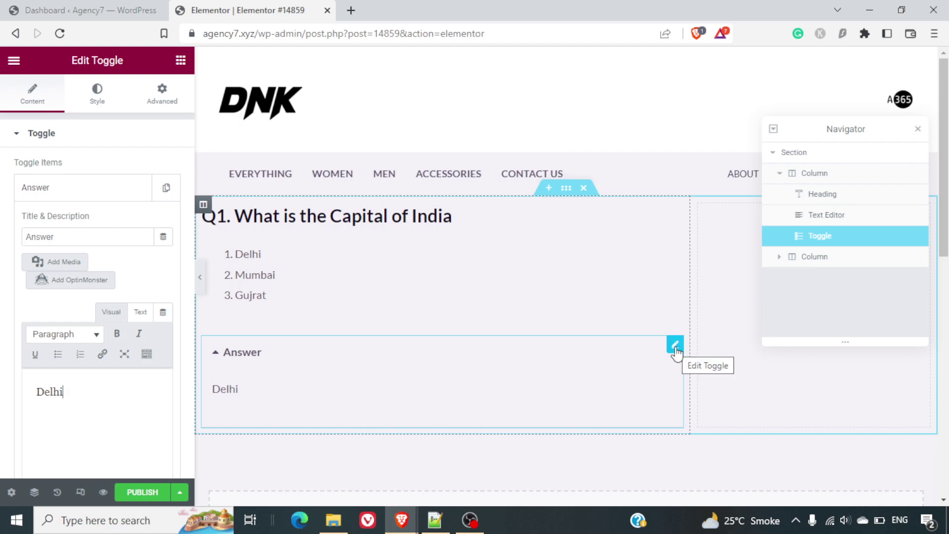
pyautogui.click(247, 357)
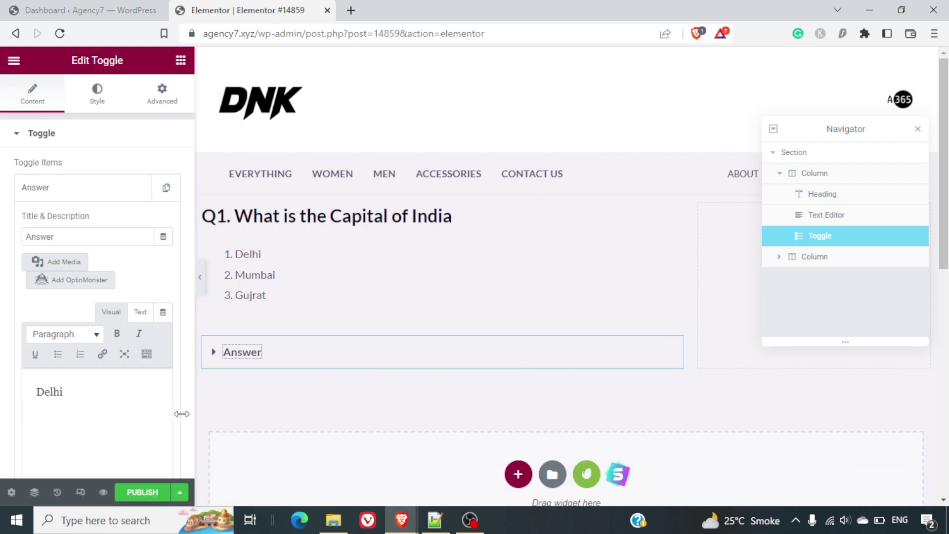
# Publish the page and open the live version.
pyautogui.click(146, 497)
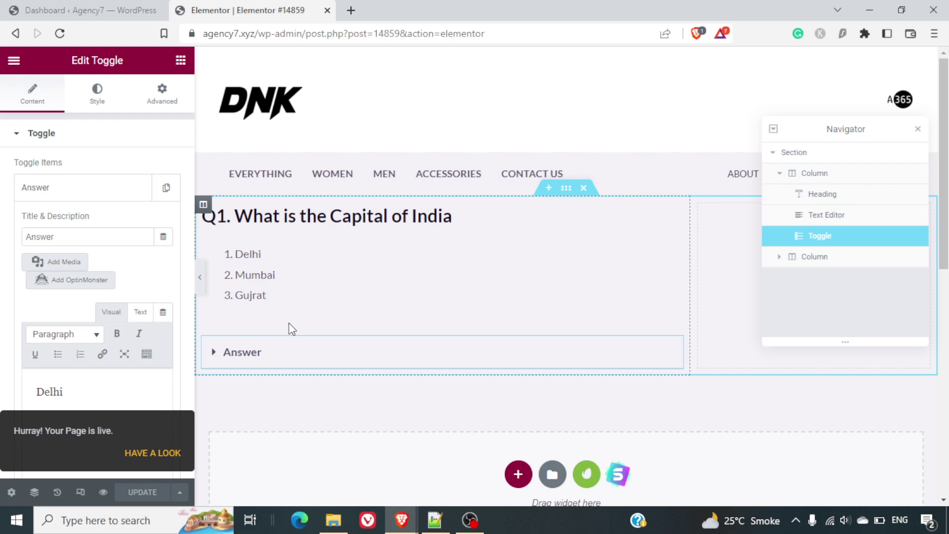
pyautogui.rightClick(164, 450)
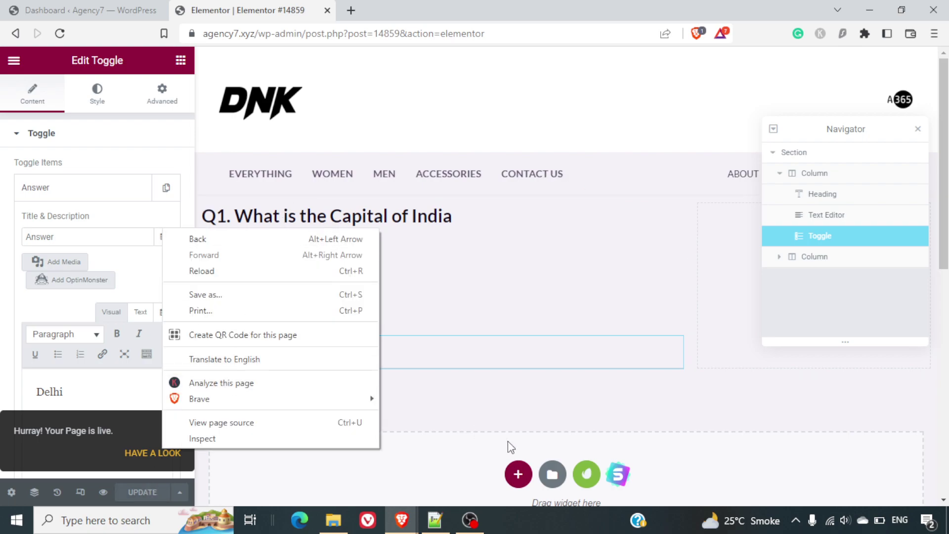
pyautogui.click(502, 407)
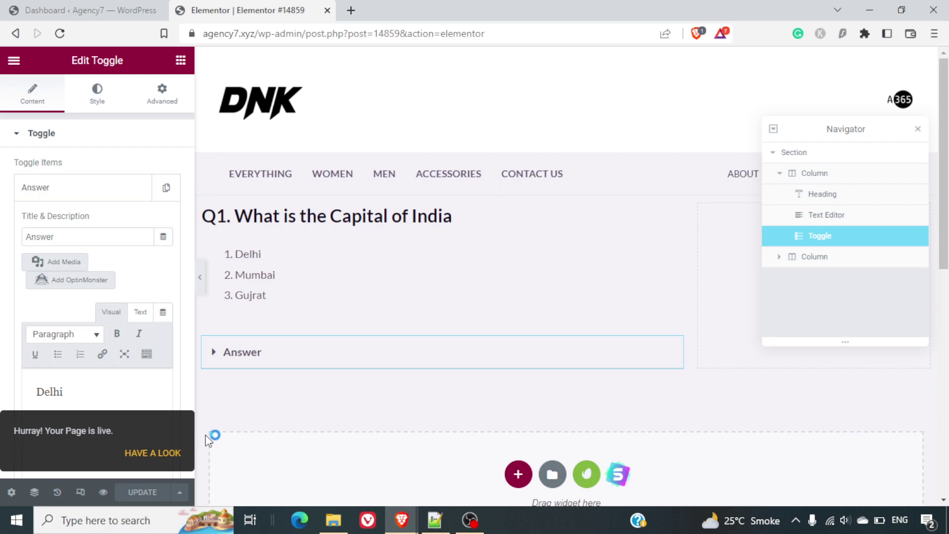
pyautogui.click(160, 455)
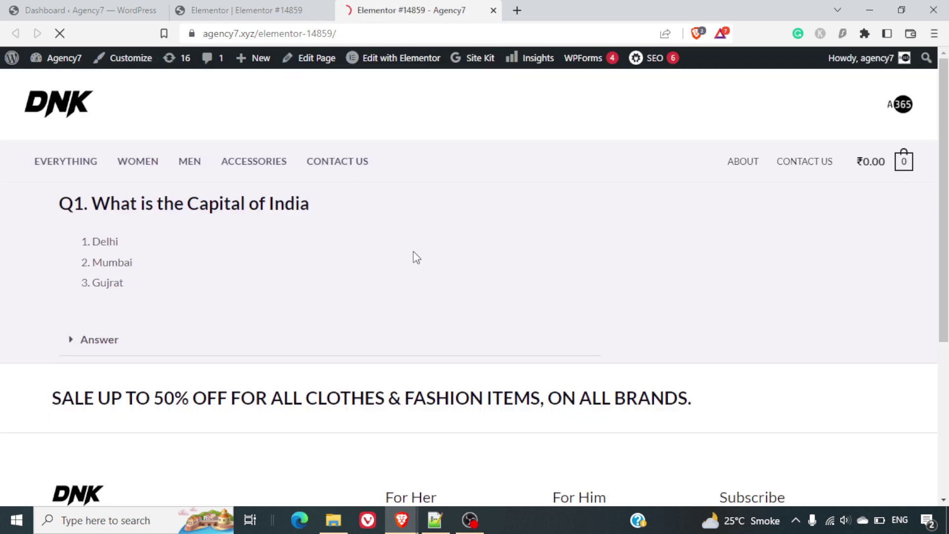
# Review the live quiz page, test its Answer toggle, and expand the same toggle back in the Elementor editor.
pyautogui.scroll(-2, 416, 257)
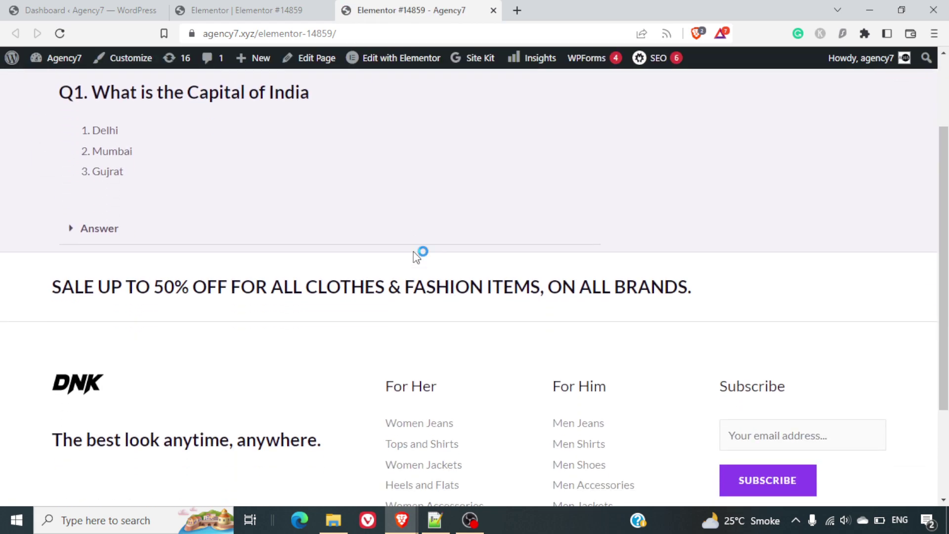
pyautogui.scroll(-1, 416, 256)
pyautogui.scroll(3, 416, 257)
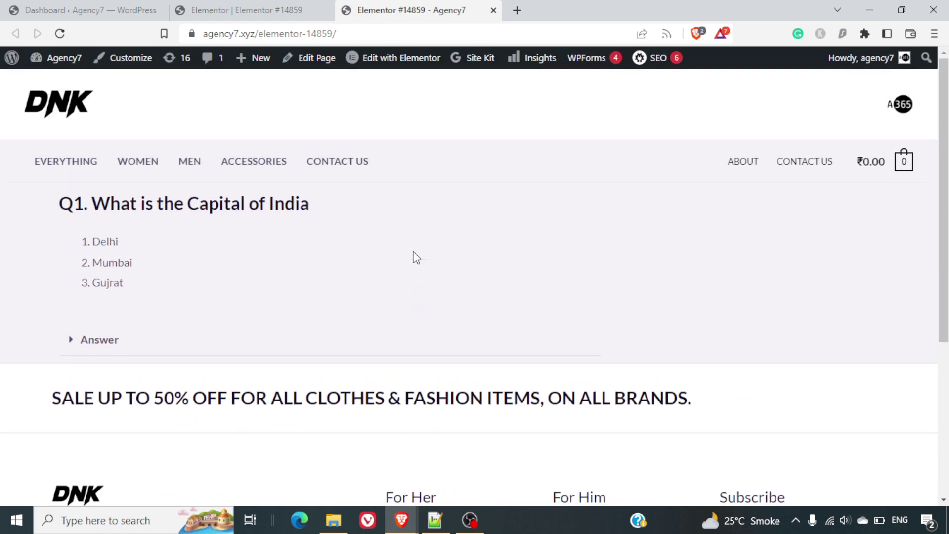
pyautogui.click(109, 345)
pyautogui.click(108, 345)
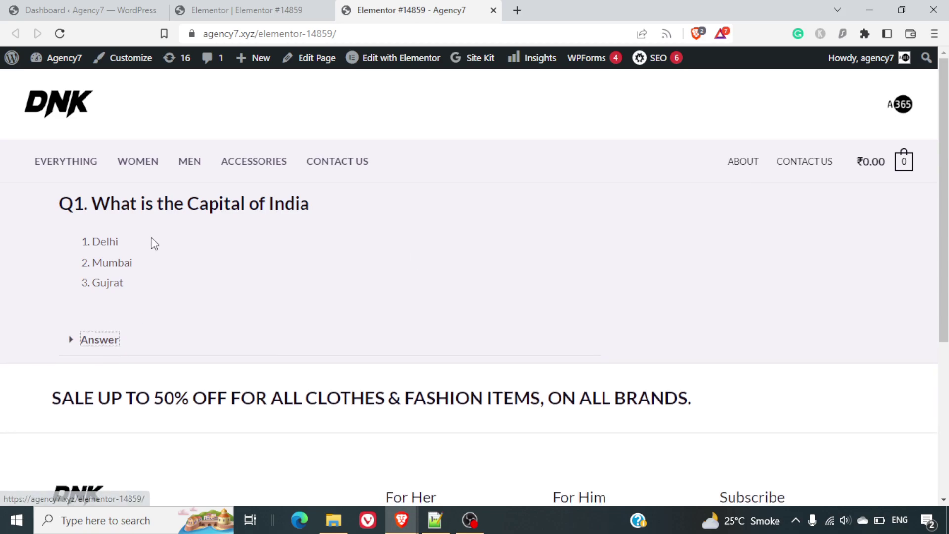
pyautogui.click(234, 16)
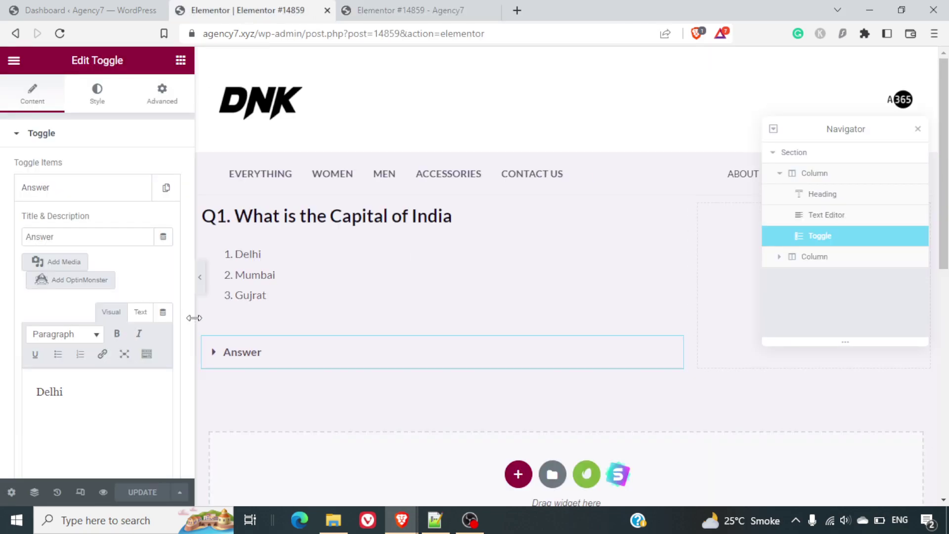
pyautogui.click(228, 362)
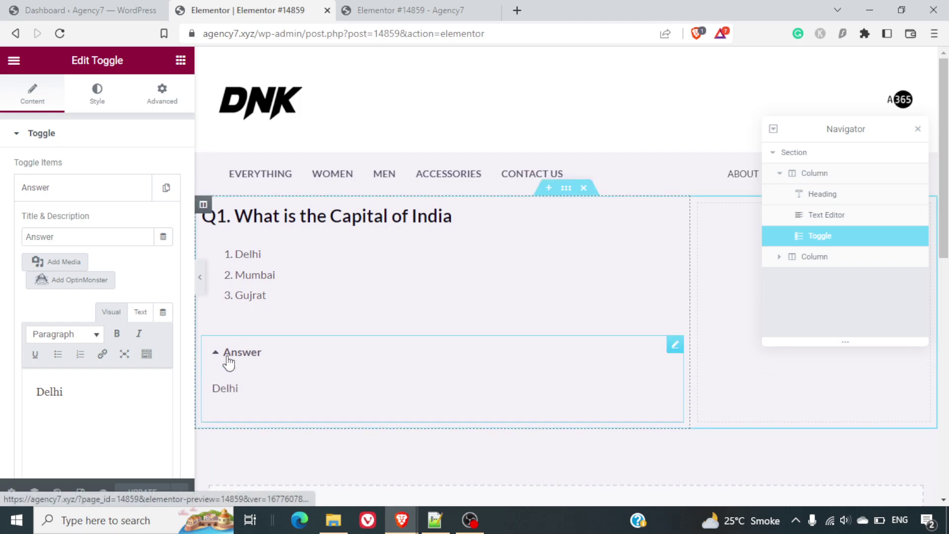
# Switch to Notepad++ and copy the entire jQuery script that collapses the Elementor toggles.
pyautogui.click(433, 521)
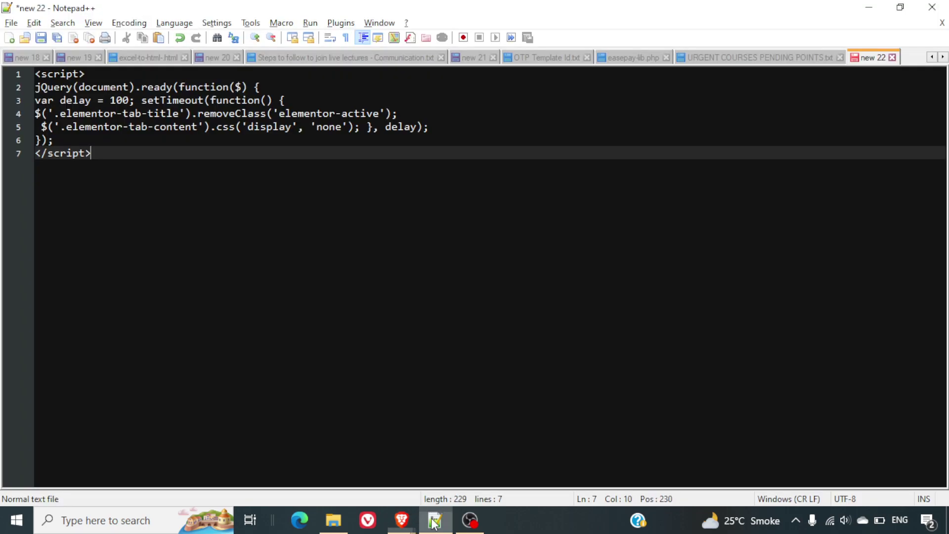
pyautogui.hotkey('ctrl', 'a')
pyautogui.hotkey('ctrl', 'c')
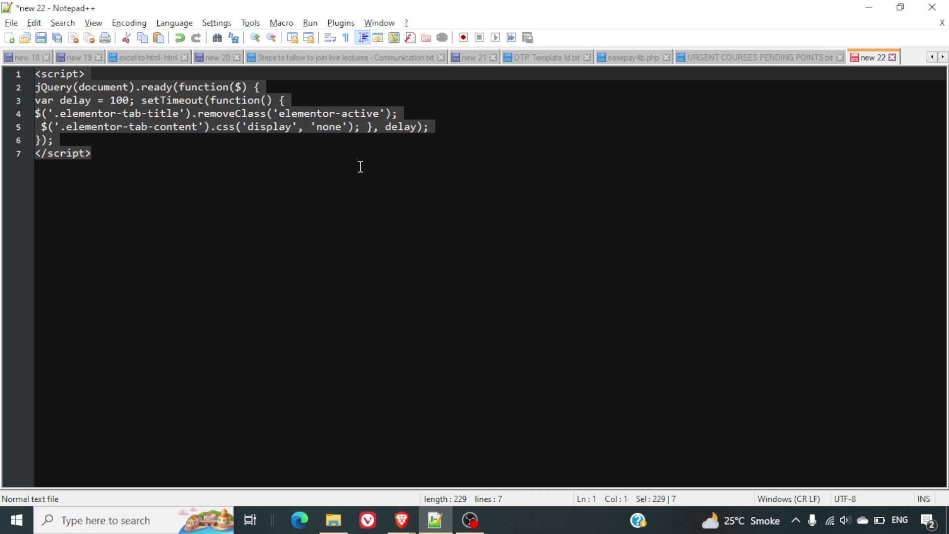
# Return to the Elementor editor, find the HTML widget by searching for "html" and place it above the Q1 heading.
pyautogui.hotkey('alt', 'Tab')
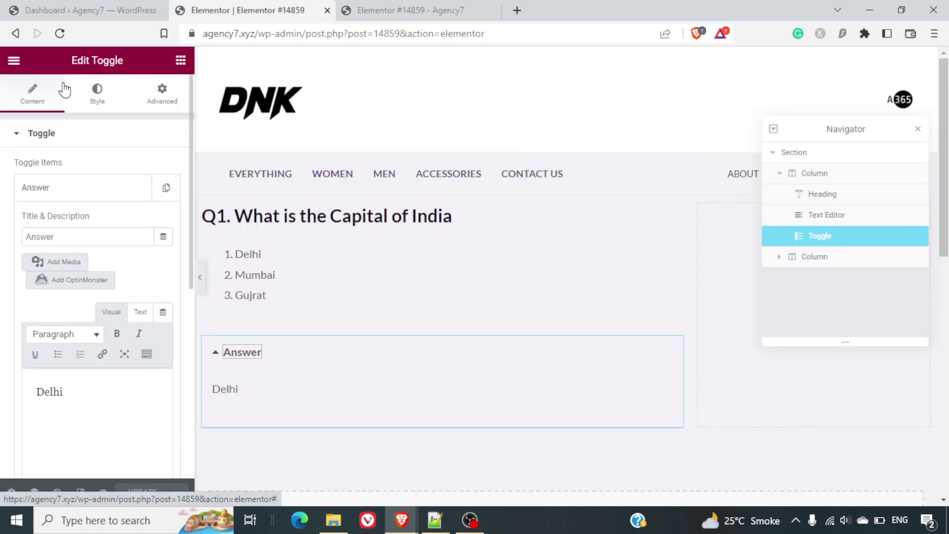
pyautogui.click(180, 61)
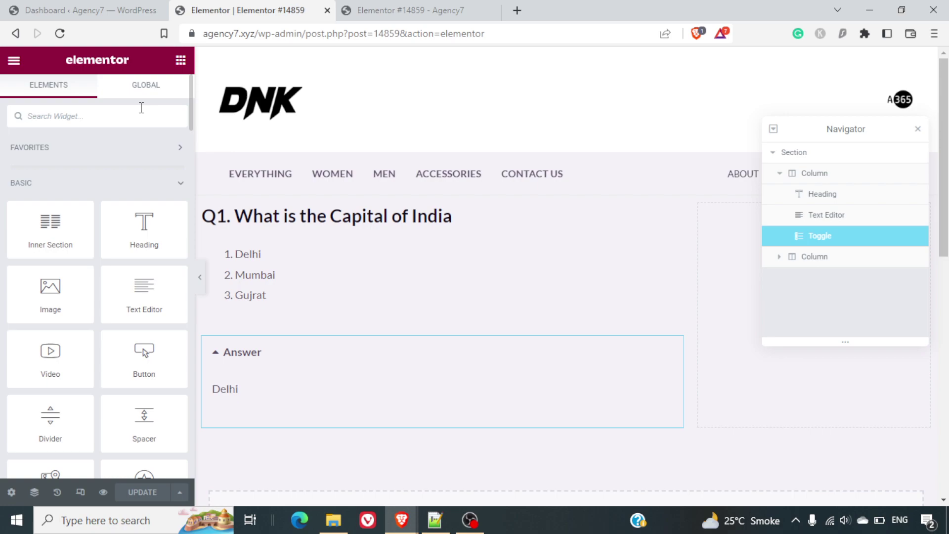
pyautogui.write('ht')
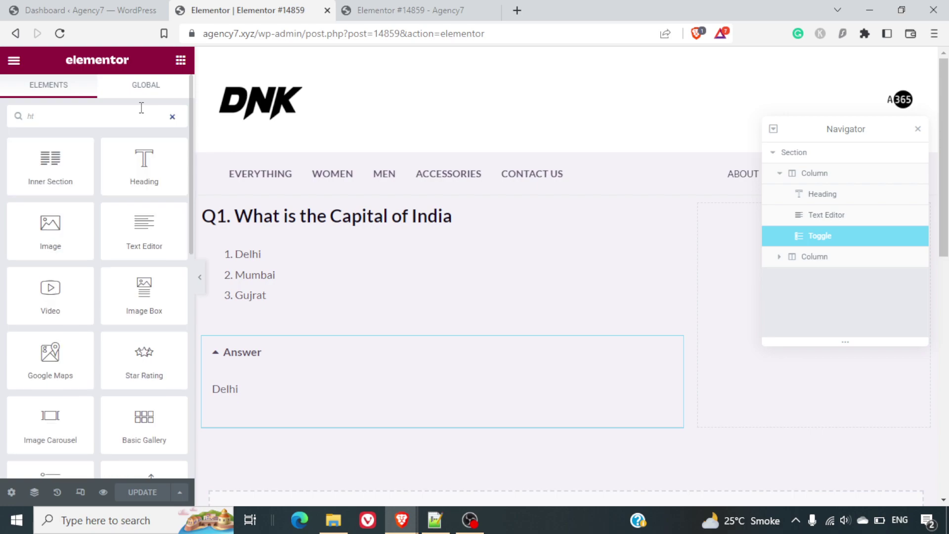
pyautogui.write('ml')
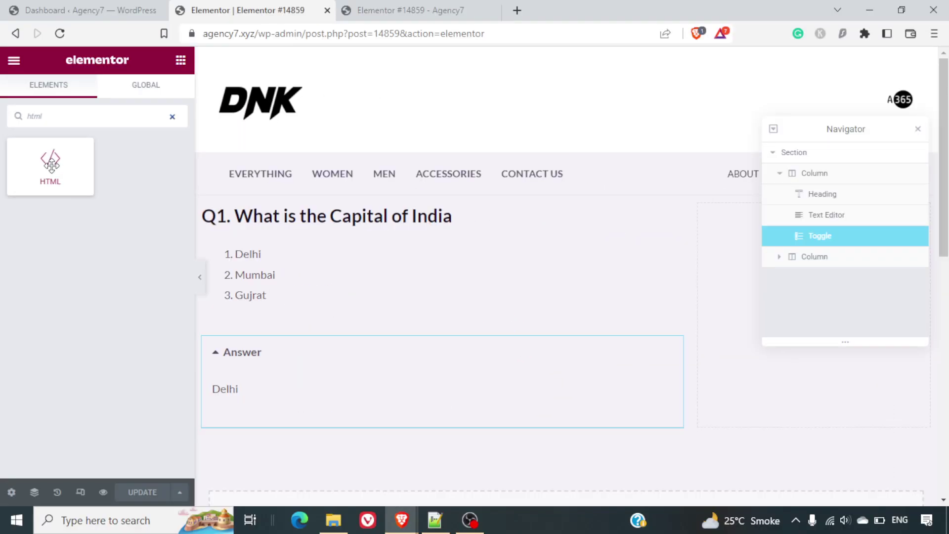
pyautogui.click(37, 178)
pyautogui.moveTo(37, 178); pyautogui.dragTo(342, 207)
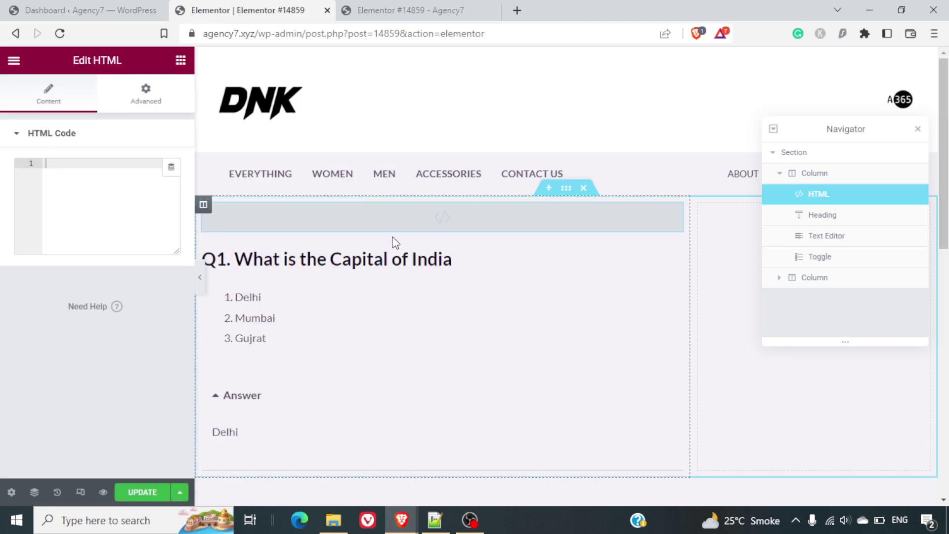
# Paste the copied script into the HTML widget's code and update the page.
pyautogui.rightClick(98, 179)
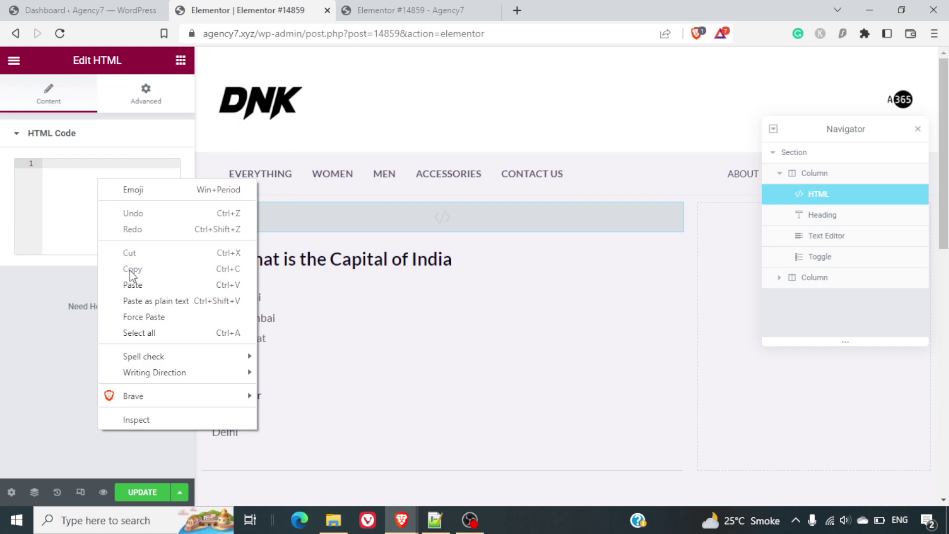
pyautogui.click(147, 303)
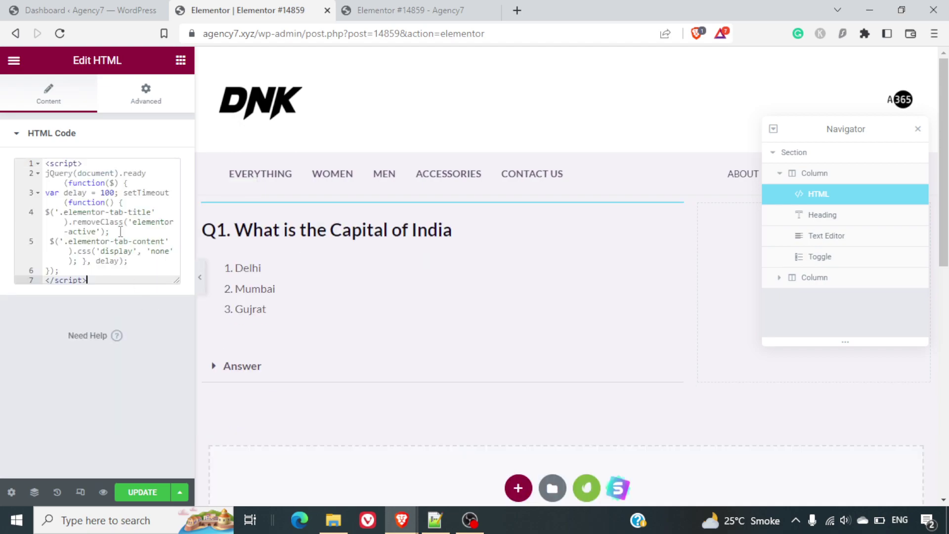
pyautogui.click(143, 492)
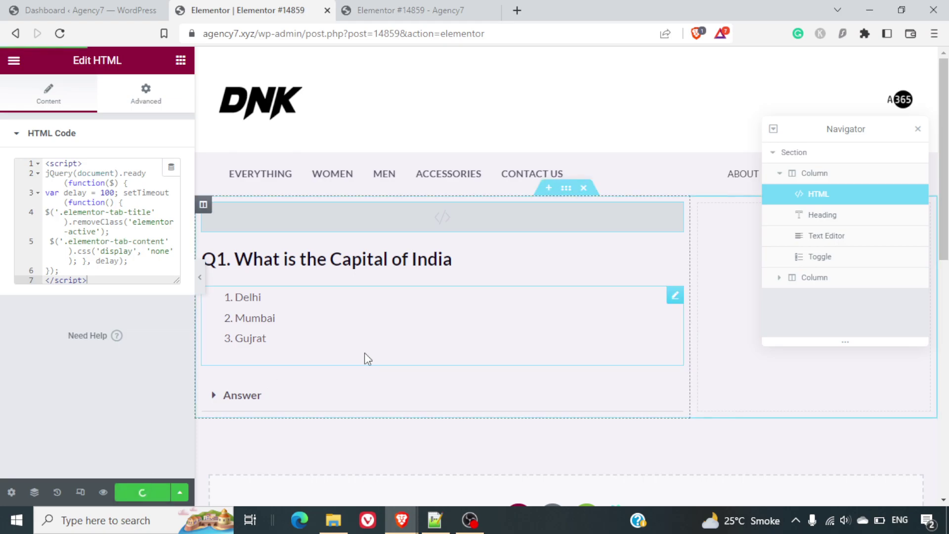
# Reload the live page and test expanding and collapsing the Answer toggle several times.
pyautogui.click(434, 7)
pyautogui.click(362, 27)
pyautogui.press('Return')
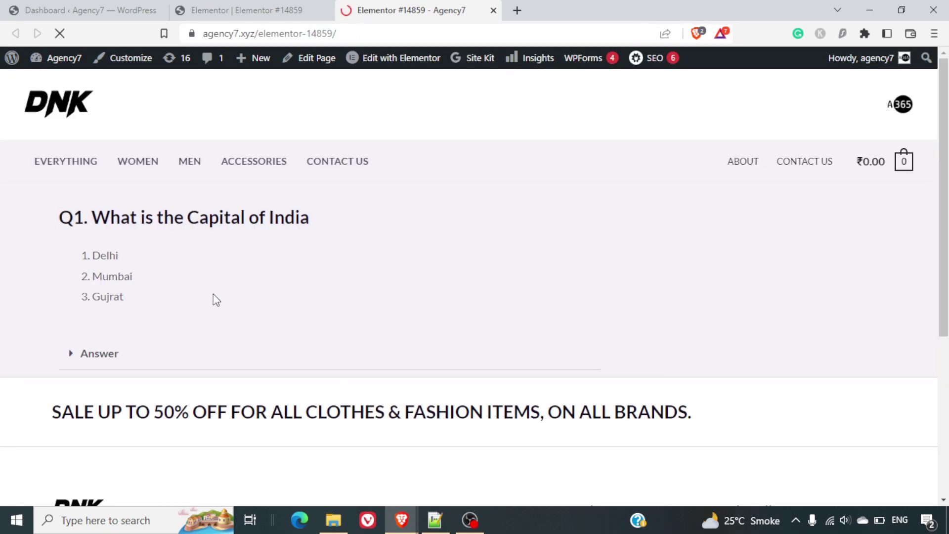
pyautogui.click(99, 365)
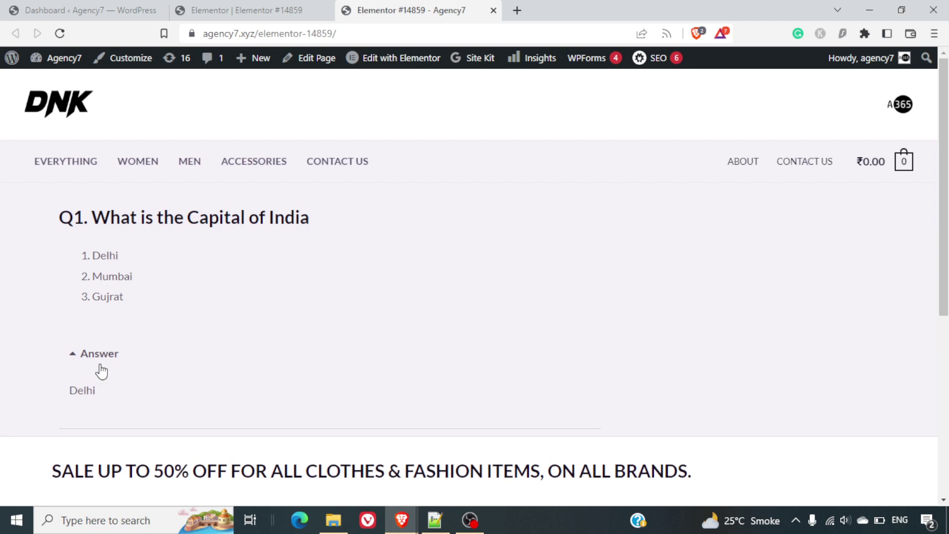
pyautogui.click(101, 370)
pyautogui.click(98, 357)
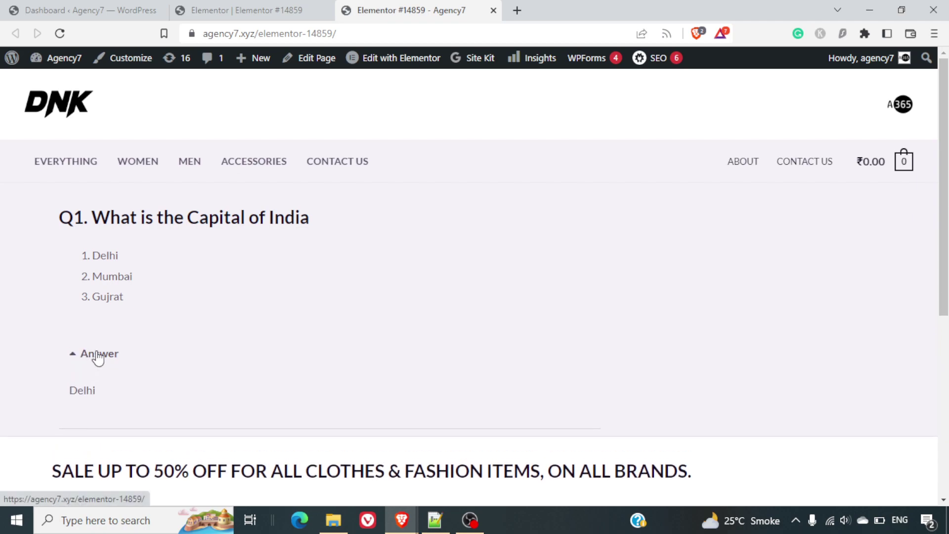
pyautogui.click(99, 356)
pyautogui.click(98, 357)
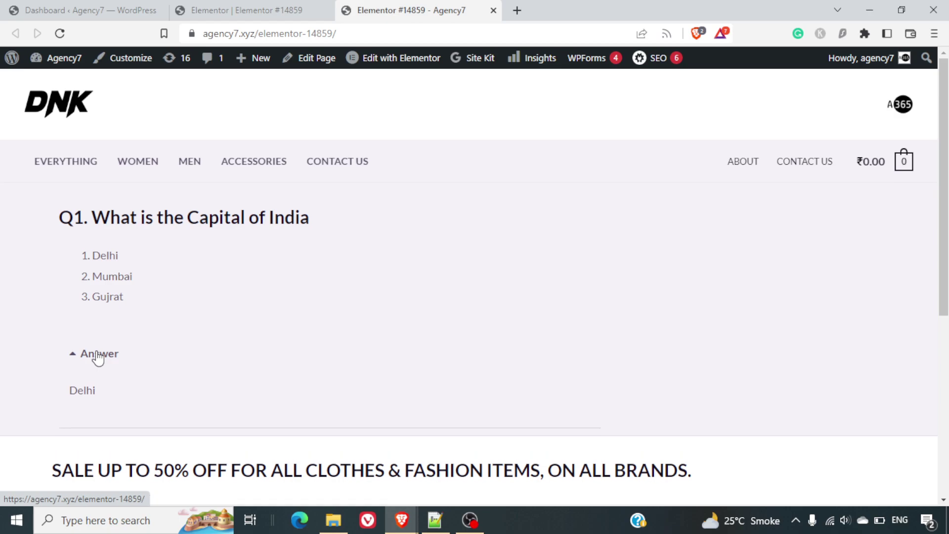
pyautogui.click(97, 352)
# Back in the Elementor editor, duplicate the Q1 heading and move the copy below the Answer toggle.
pyautogui.click(291, 7)
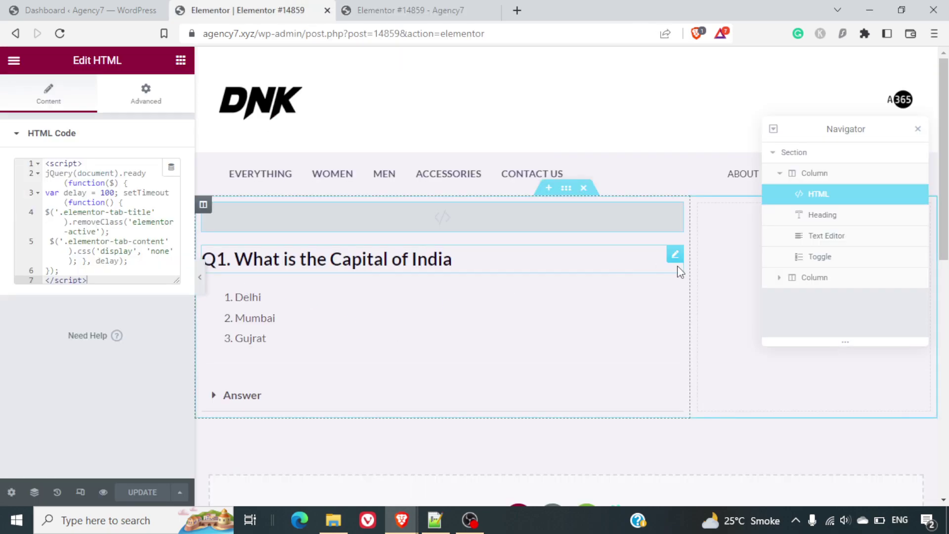
pyautogui.click(676, 255)
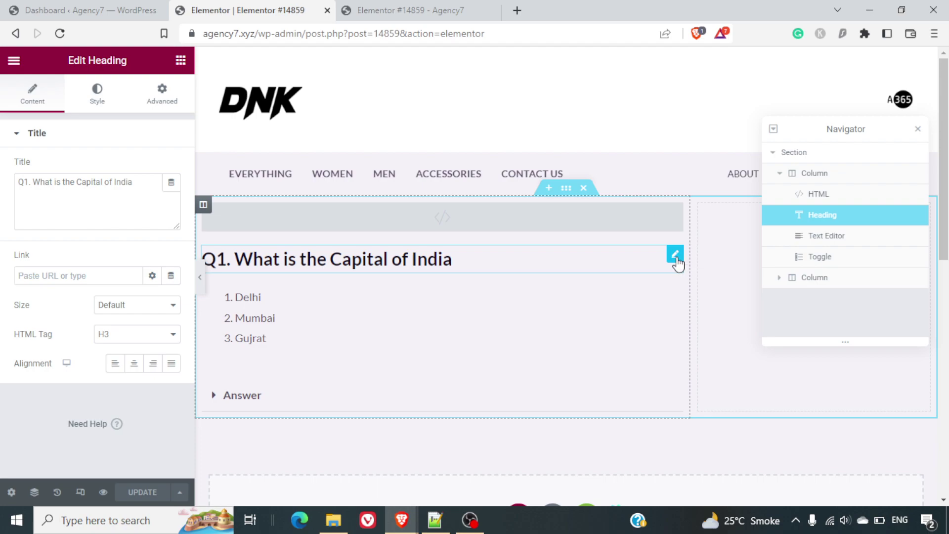
pyautogui.rightClick(677, 265)
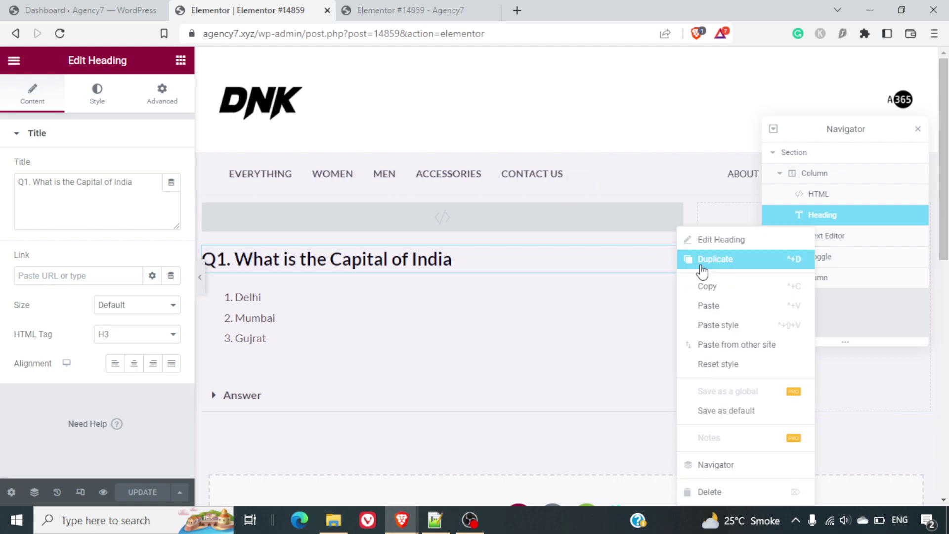
pyautogui.click(702, 271)
pyautogui.moveTo(670, 316); pyautogui.dragTo(559, 426)
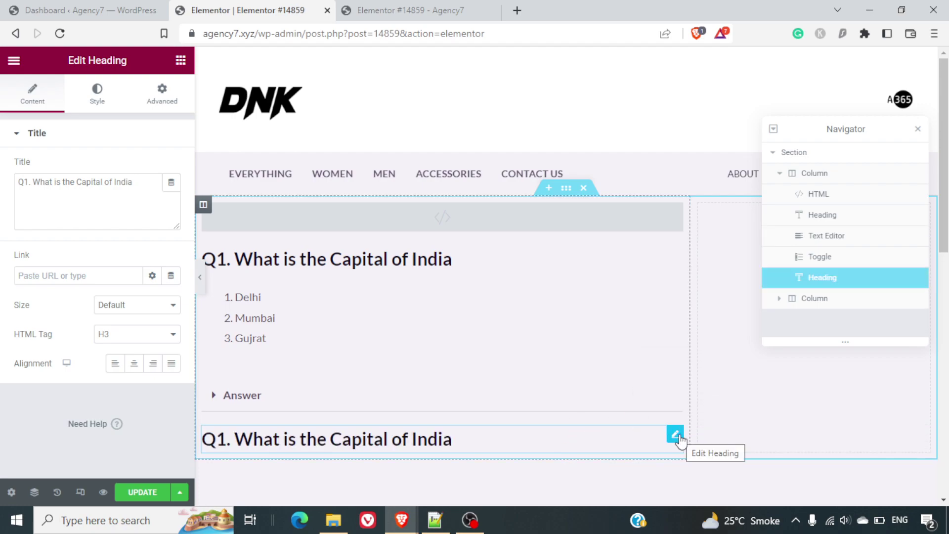
# Replace the question text in the duplicated heading with "Which is the National Bird of India".
pyautogui.click(142, 189)
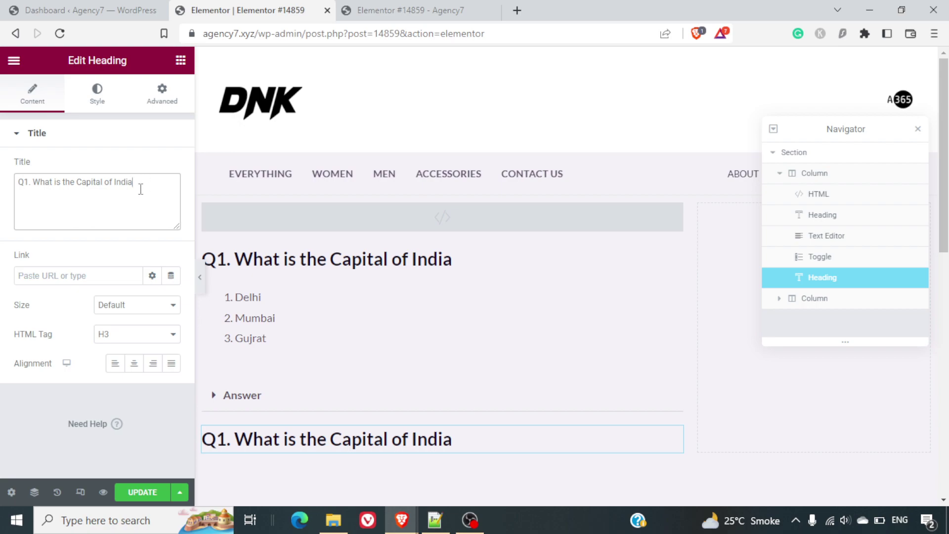
pyautogui.hotkey('ctrl', 'shift', 'Left')
pyautogui.hotkey('ctrl', 'shift', 'Left')
pyautogui.hotkey('ctrl', 'shift', 'Left')
pyautogui.hotkey('ctrl', 'shift', 'Left')
pyautogui.hotkey('ctrl', 'shift', 'Left')
pyautogui.hotkey('ctrl', 'shift', 'Left')
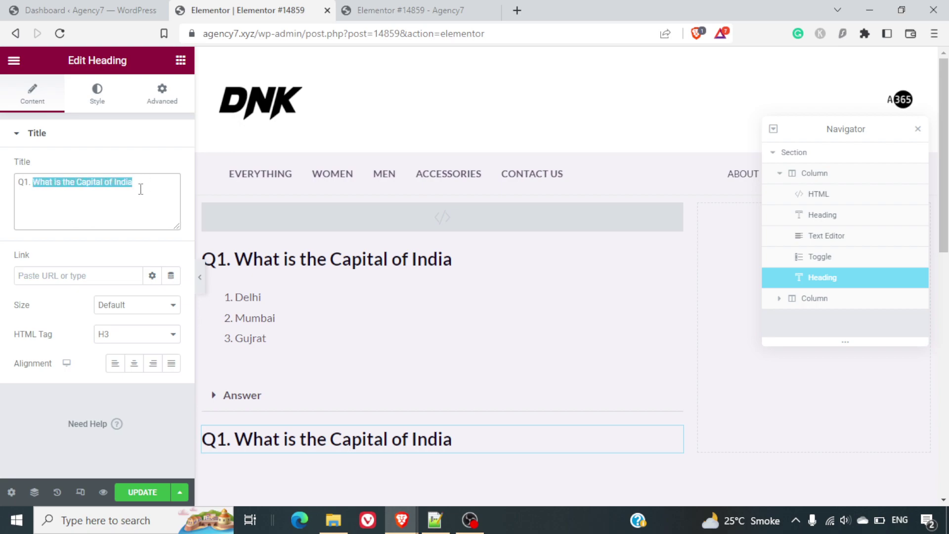
pyautogui.write('NA')
pyautogui.press('BackSpace')
pyautogui.press('BackSpace')
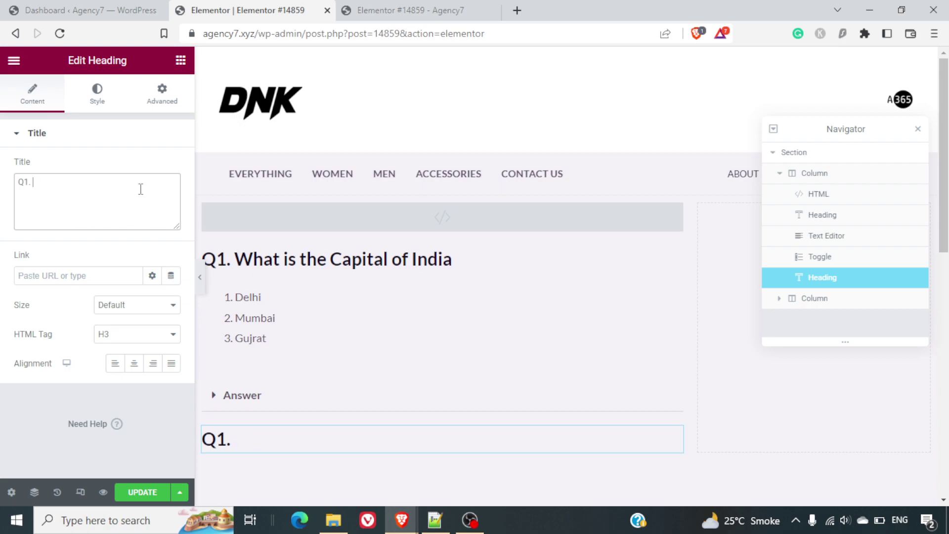
pyautogui.write('Which is teh')
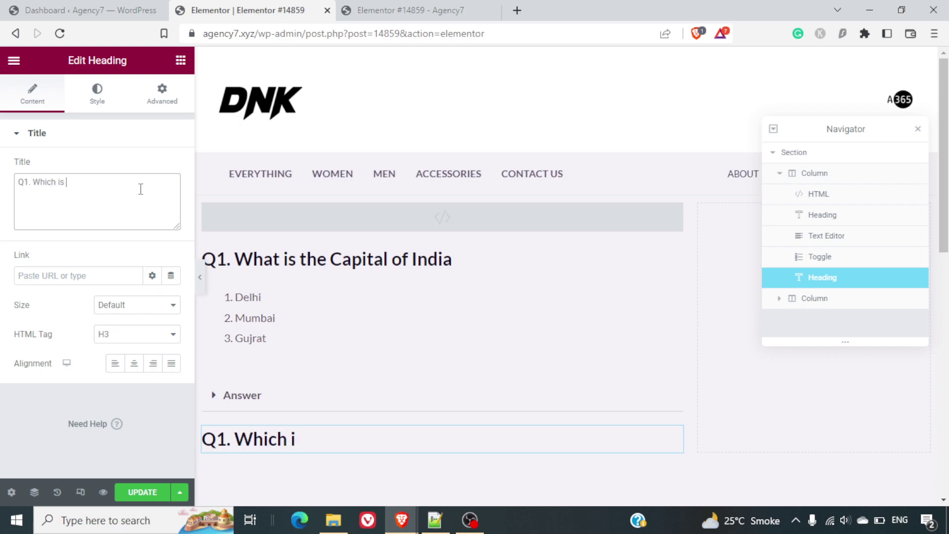
pyautogui.press('BackSpace')
pyautogui.press('BackSpace')
pyautogui.write('the National Bird of India')
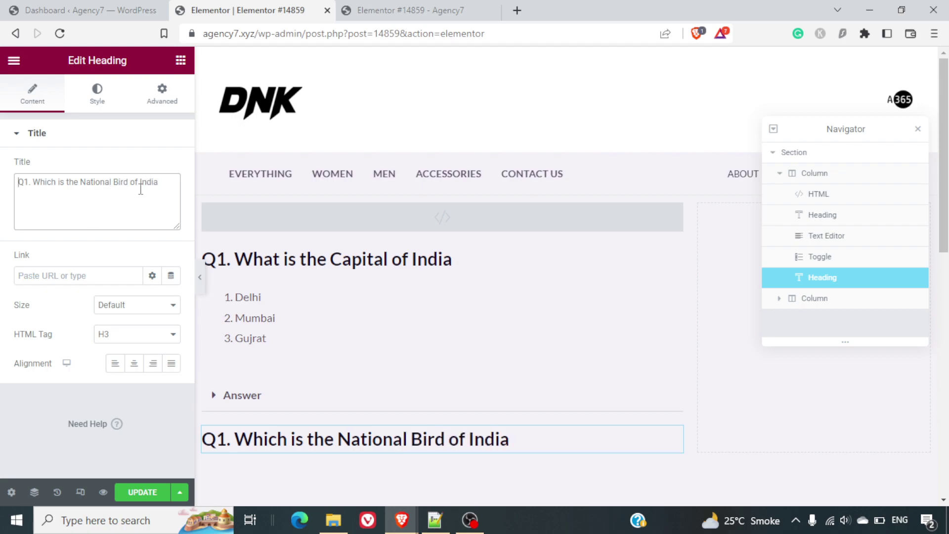
# Change the question number in the duplicated heading to Q2.
pyautogui.press('Home')
pyautogui.press('Right')
pyautogui.press('Right')
pyautogui.press('BackSpace')
pyautogui.write('2')
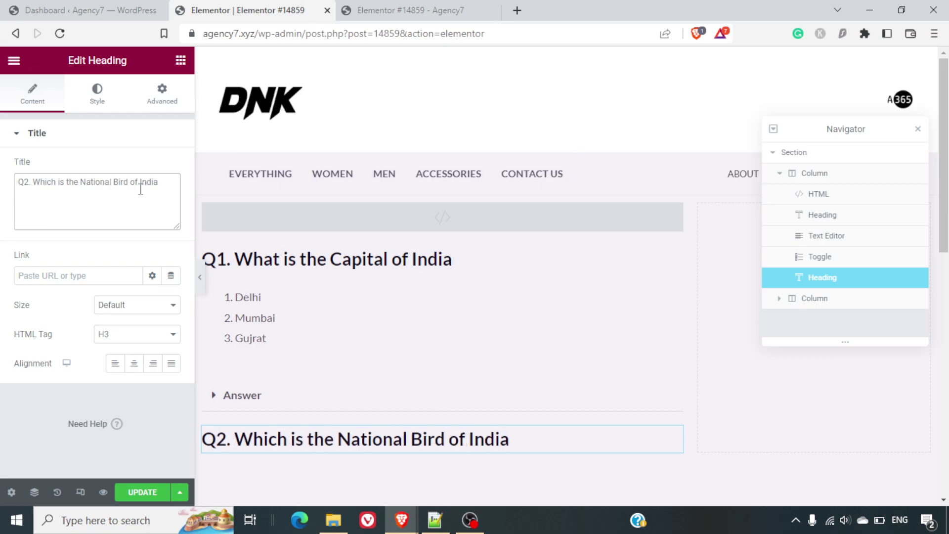
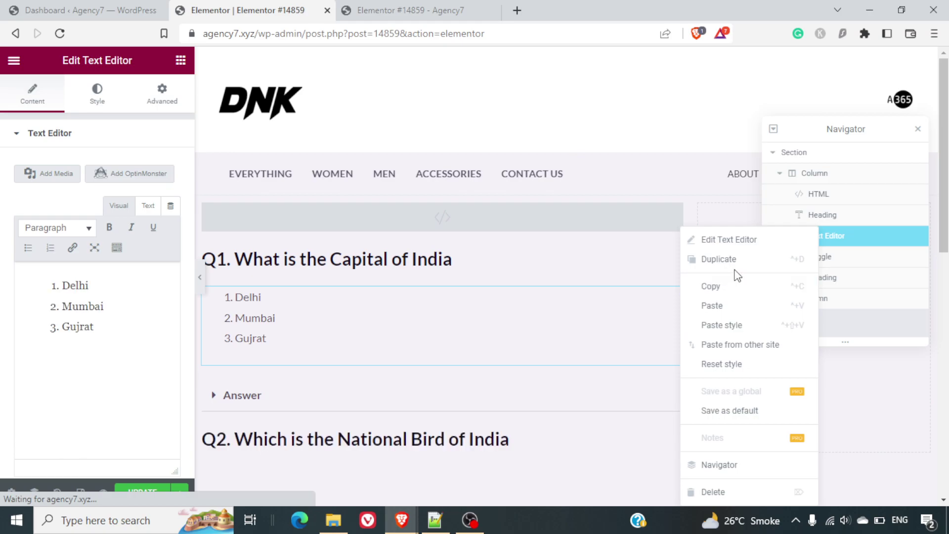
# Duplicate the Q1 options list and the Answer toggle.
pyautogui.click(707, 259)
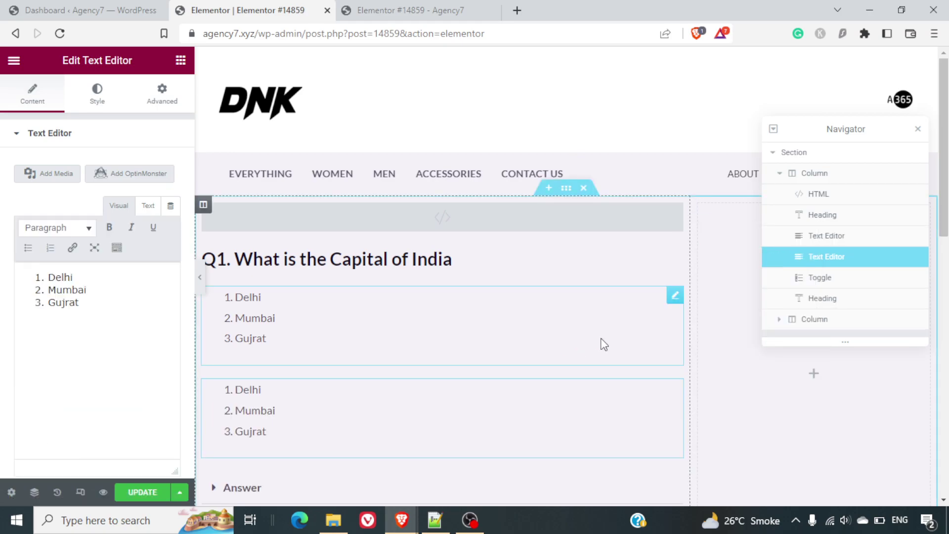
pyautogui.scroll(-5, 600, 343)
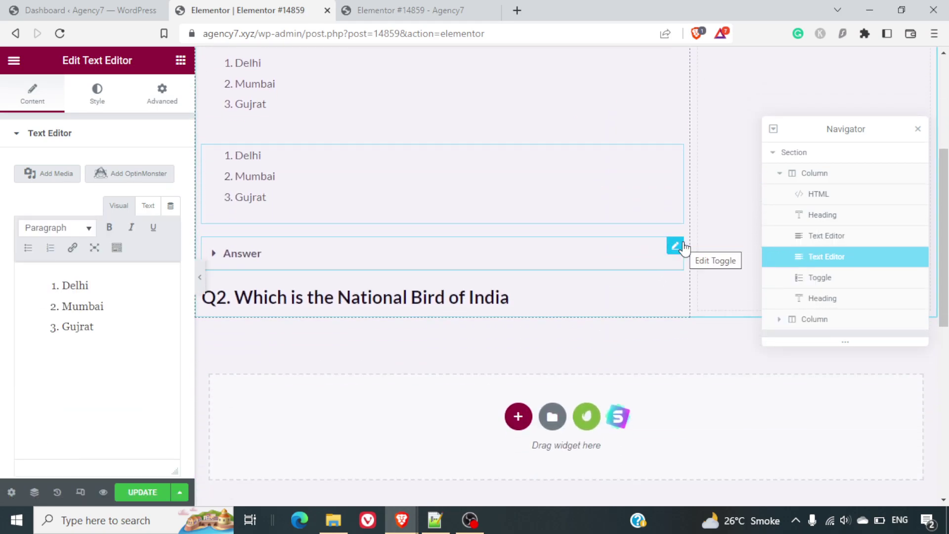
pyautogui.rightClick(677, 250)
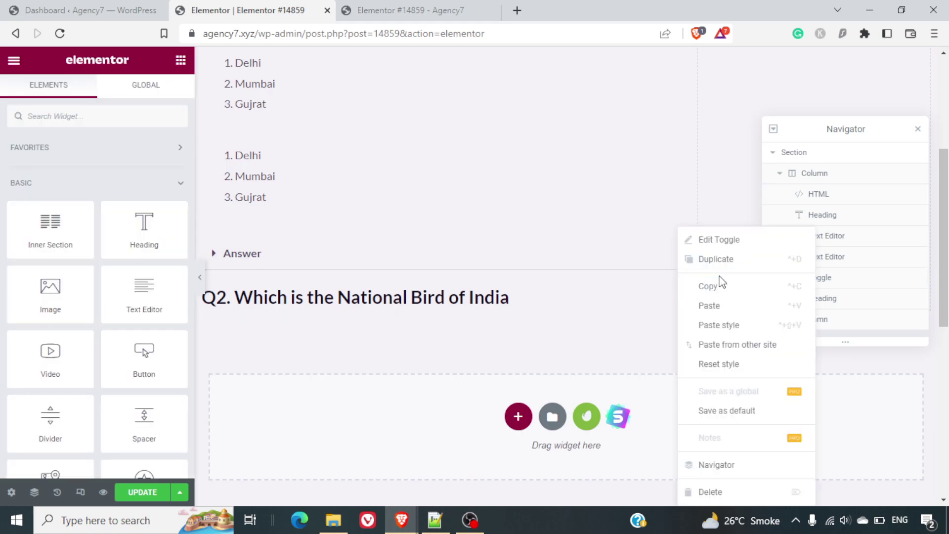
pyautogui.click(725, 262)
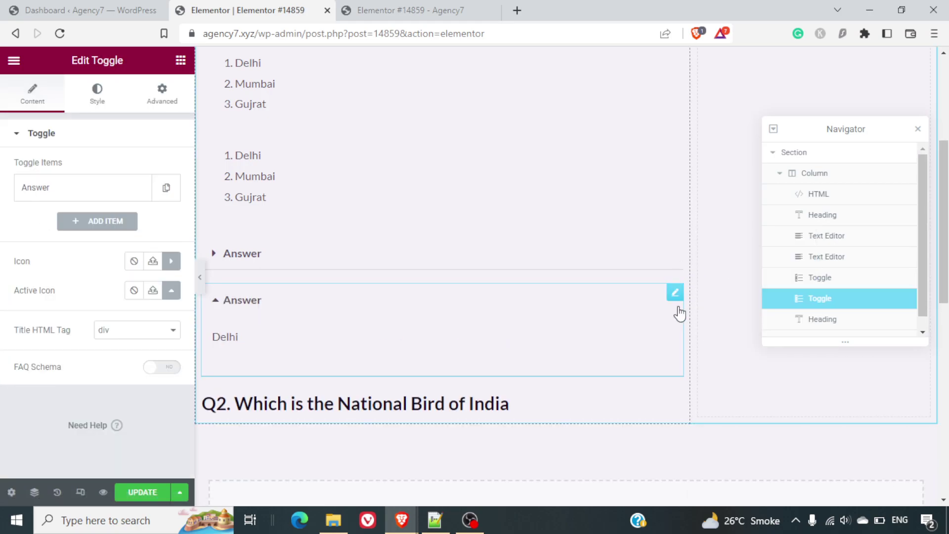
# Try to move the duplicated Answer toggle below the Q2 heading.
pyautogui.moveTo(673, 296); pyautogui.dragTo(643, 319)
pyautogui.scroll(-1, 653, 321)
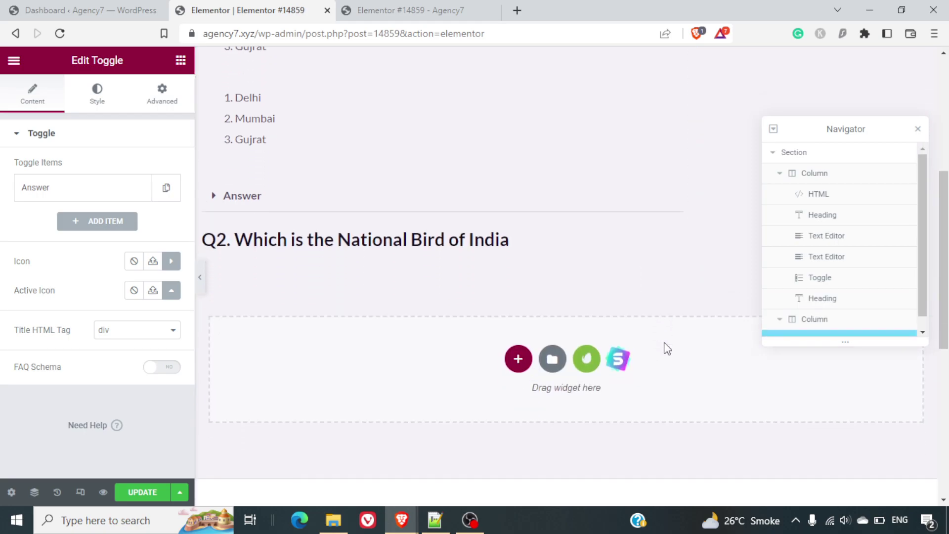
pyautogui.scroll(5, 666, 347)
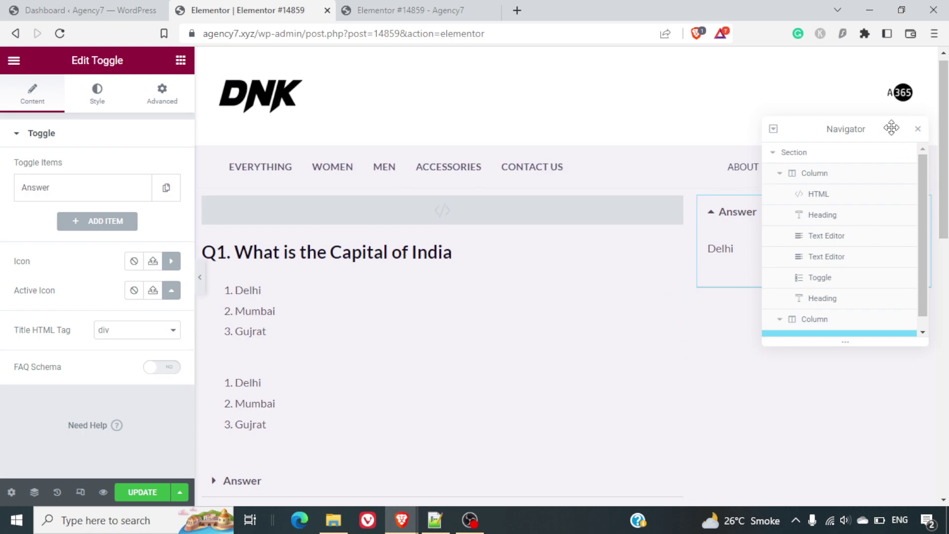
# Close the Navigator and move the duplicated Answer toggle from the second column to below the Q2 heading.
pyautogui.moveTo(890, 129); pyautogui.dragTo(791, 67)
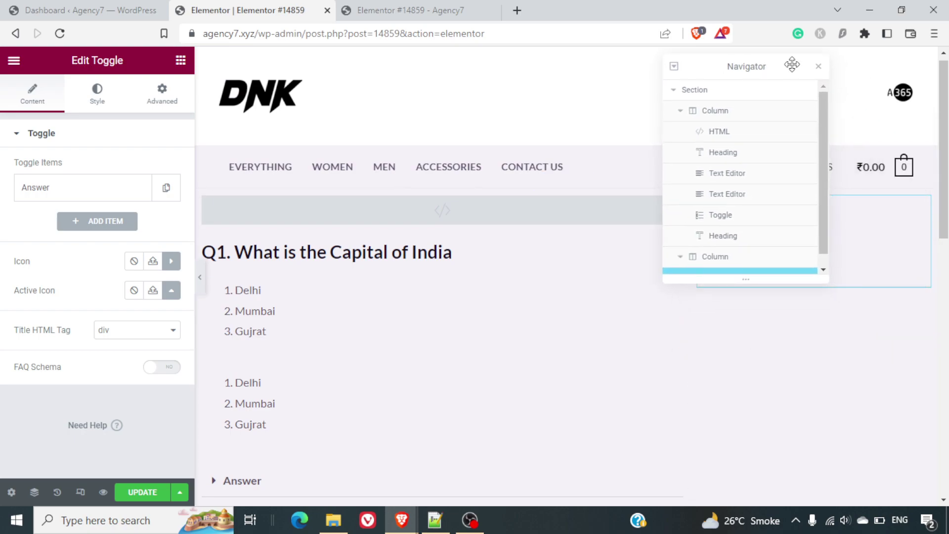
pyautogui.click(819, 67)
pyautogui.moveTo(917, 211); pyautogui.dragTo(574, 462)
pyautogui.scroll(5, 573, 273)
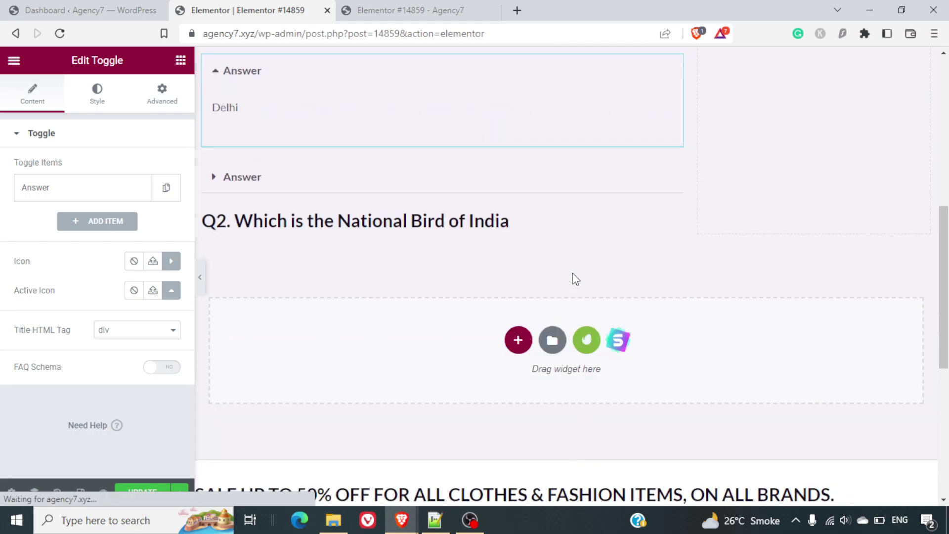
pyautogui.scroll(-1, 572, 273)
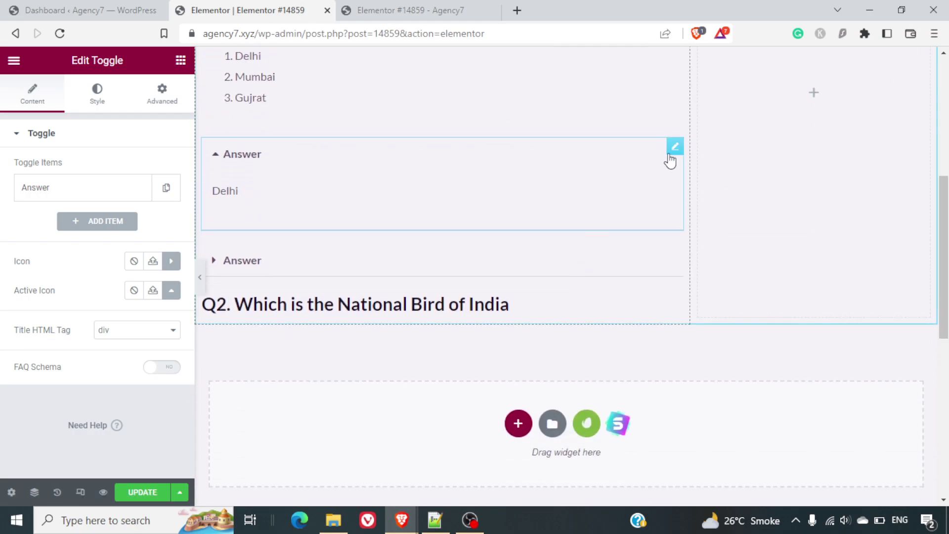
pyautogui.moveTo(673, 145); pyautogui.dragTo(600, 249)
pyautogui.scroll(1, 669, 168)
# Duplicate the Delhi, Mumbai, Gujrat list again and move the copy between the Q2 heading and its Answer toggle.
pyautogui.click(664, 110)
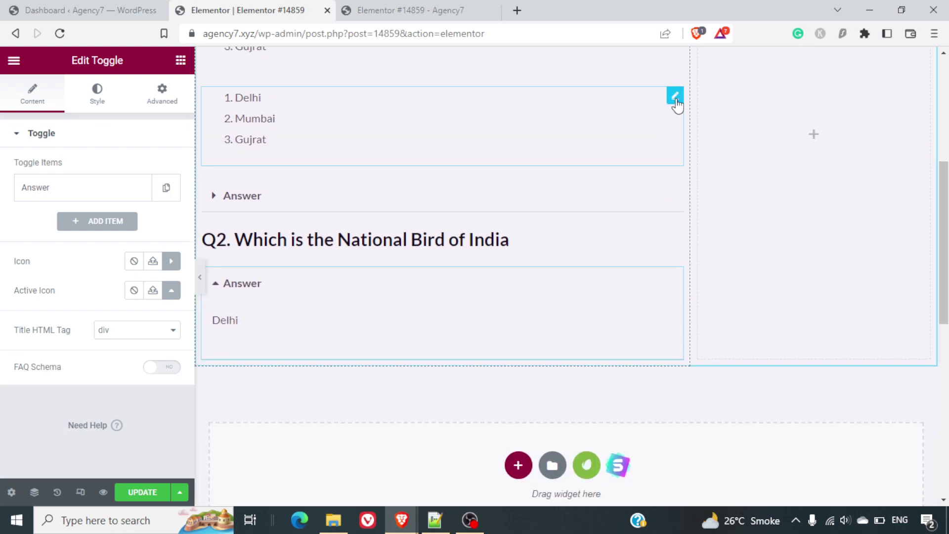
pyautogui.rightClick(678, 103)
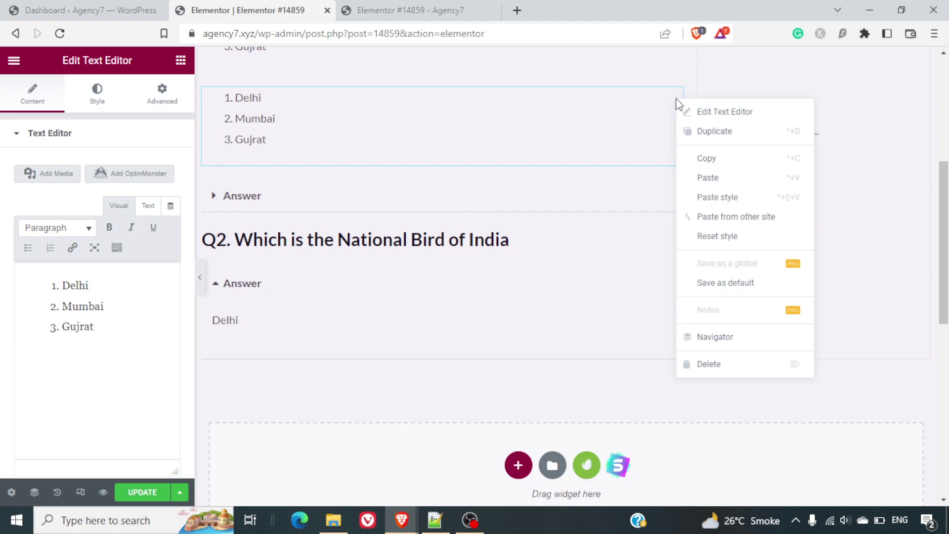
pyautogui.click(712, 131)
pyautogui.moveTo(672, 193); pyautogui.dragTo(616, 275)
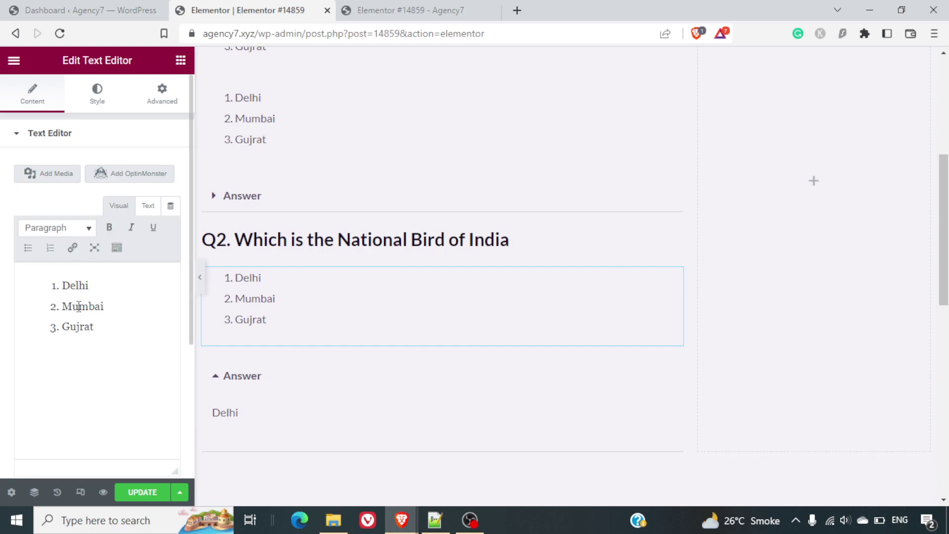
# Replace the three options in the list under Q2 with Crow, Pigeon and Peacock.
pyautogui.doubleClick(74, 286)
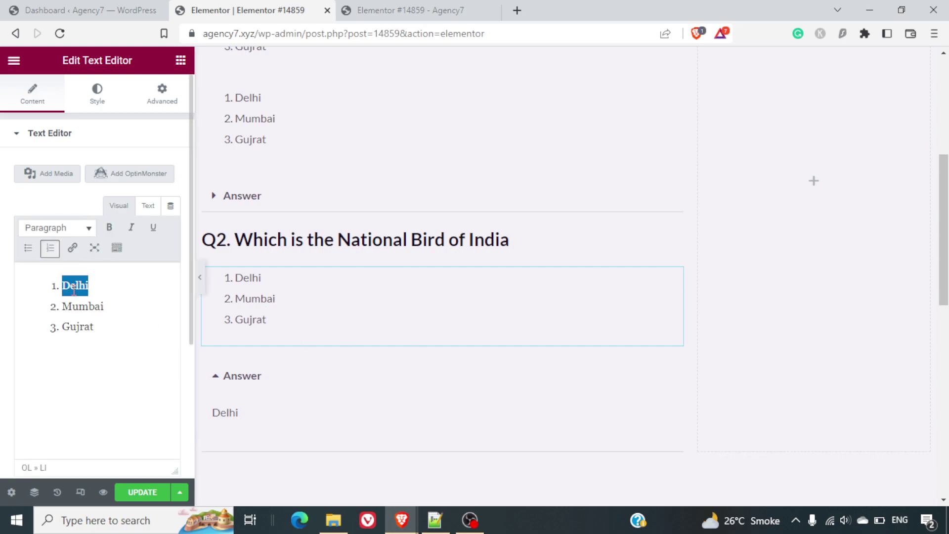
pyautogui.write('S')
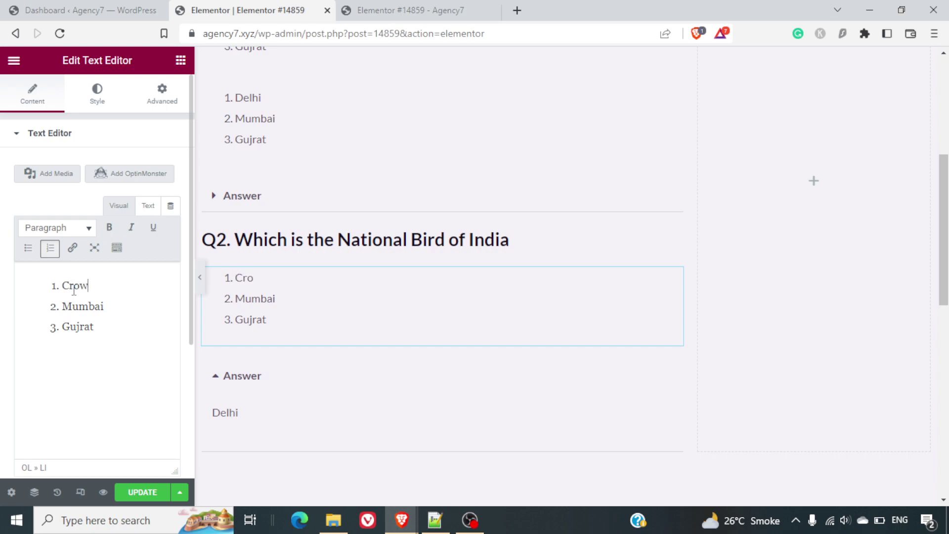
pyautogui.press('Home')
pyautogui.hotkey('shift', 'End')
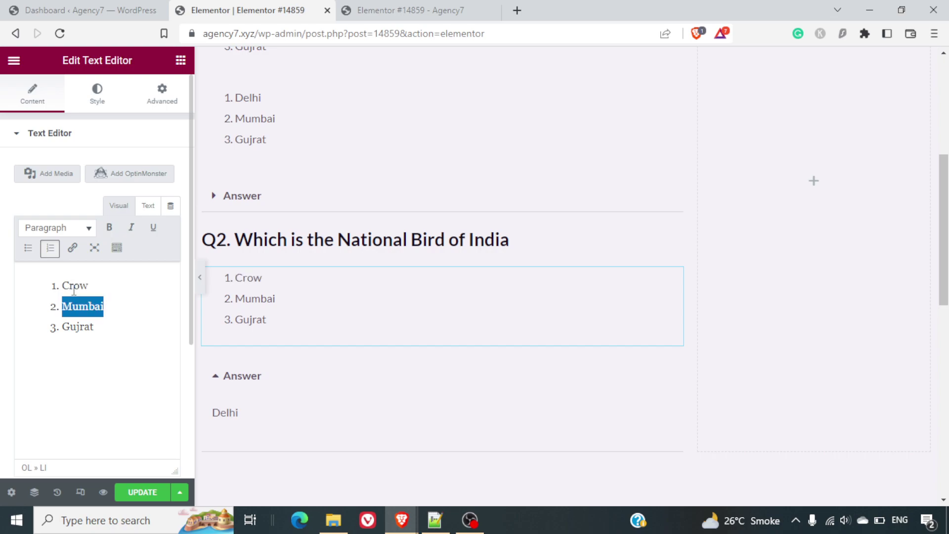
pyautogui.write('Pigeon')
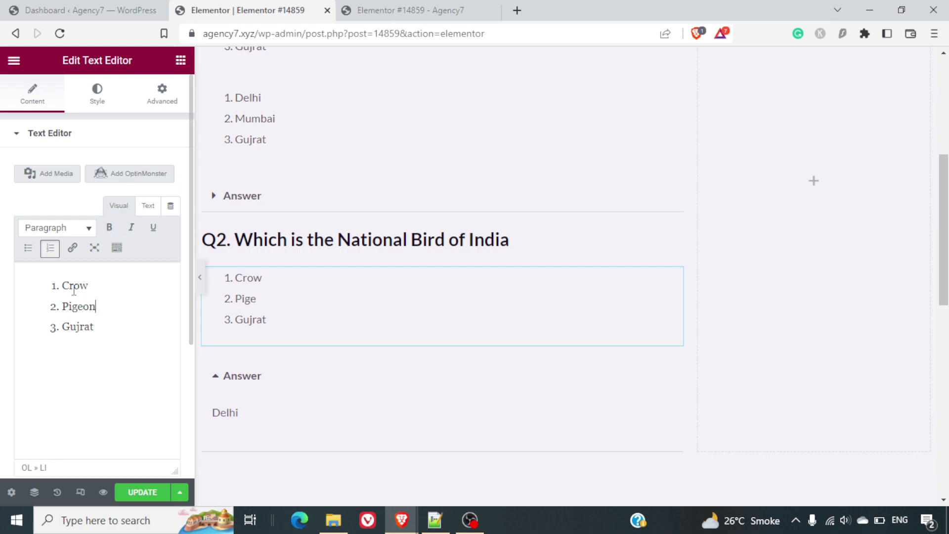
pyautogui.hotkey('shift', 'Home')
pyautogui.write('P')
pyautogui.write('eack')
pyautogui.press('BackSpace')
pyautogui.write('ck')
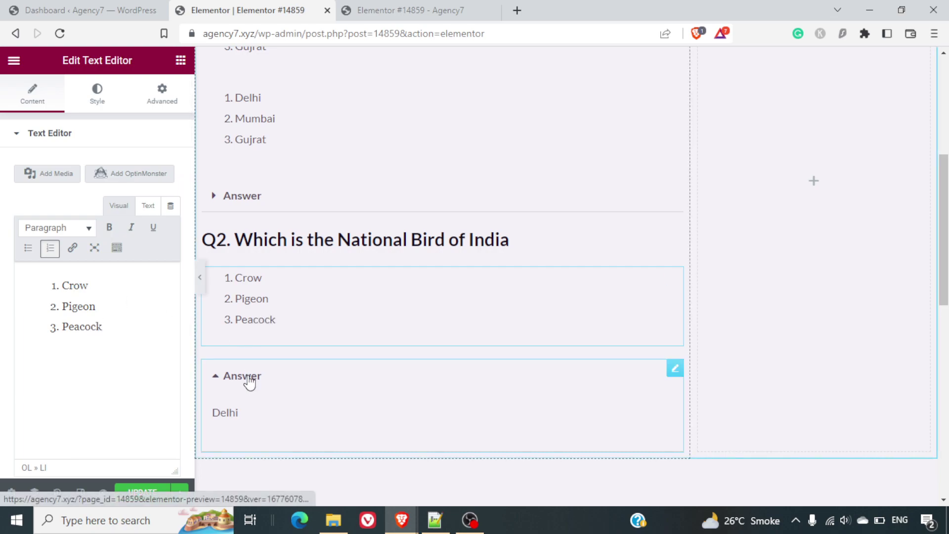
# Set the content of the Q2 Answer toggle to Peacock and update the page.
pyautogui.click(675, 369)
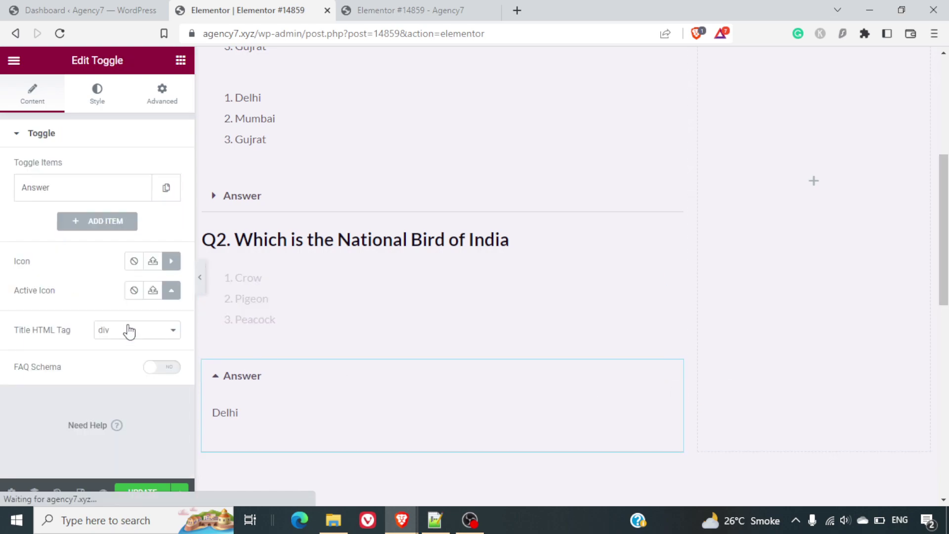
pyautogui.click(77, 187)
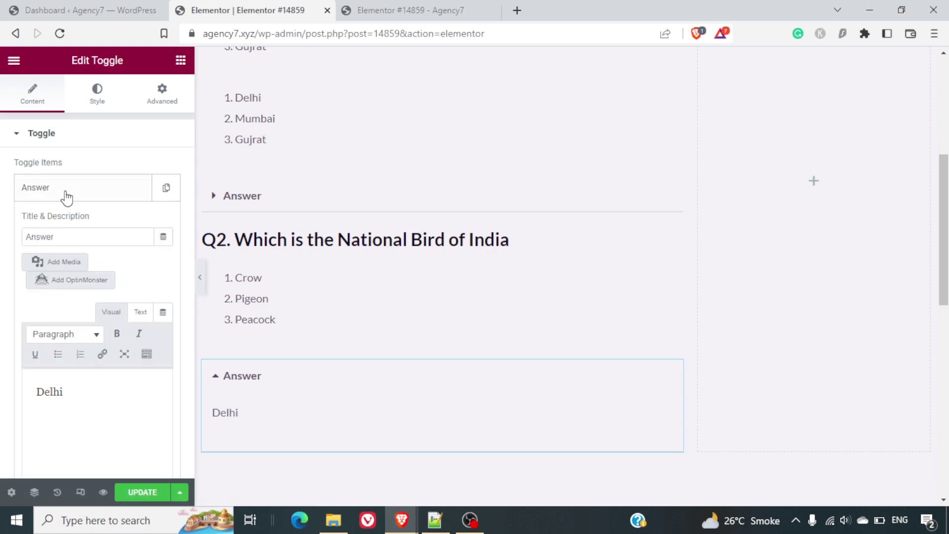
pyautogui.doubleClick(85, 402)
pyautogui.write('P')
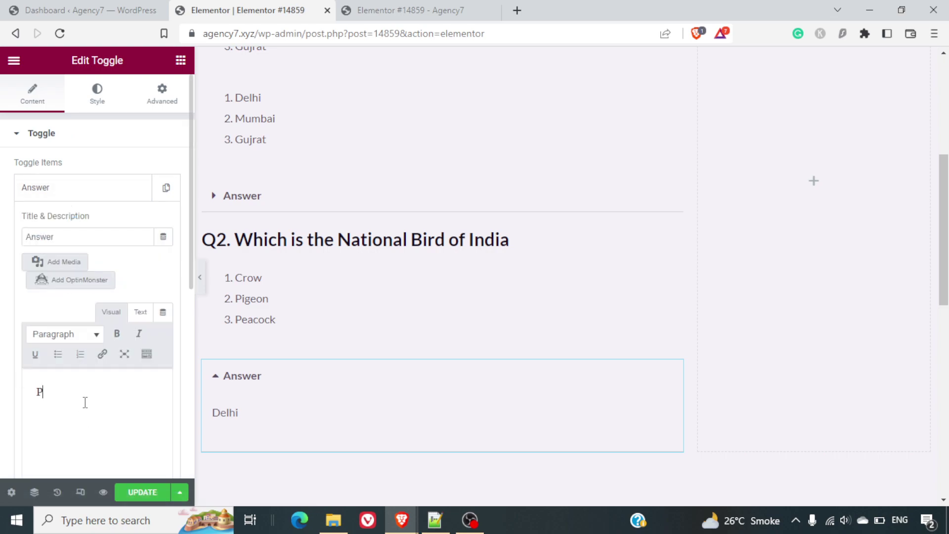
pyautogui.write('eacock')
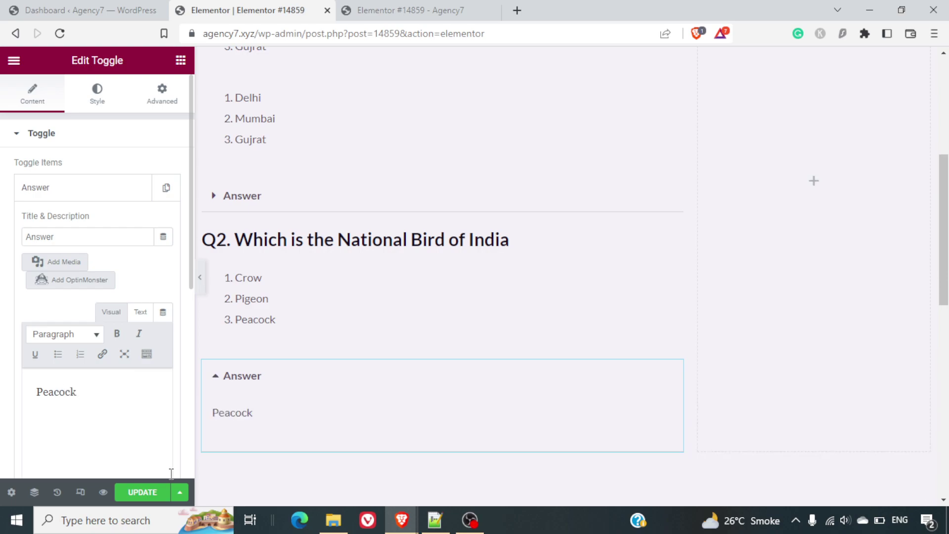
pyautogui.click(143, 497)
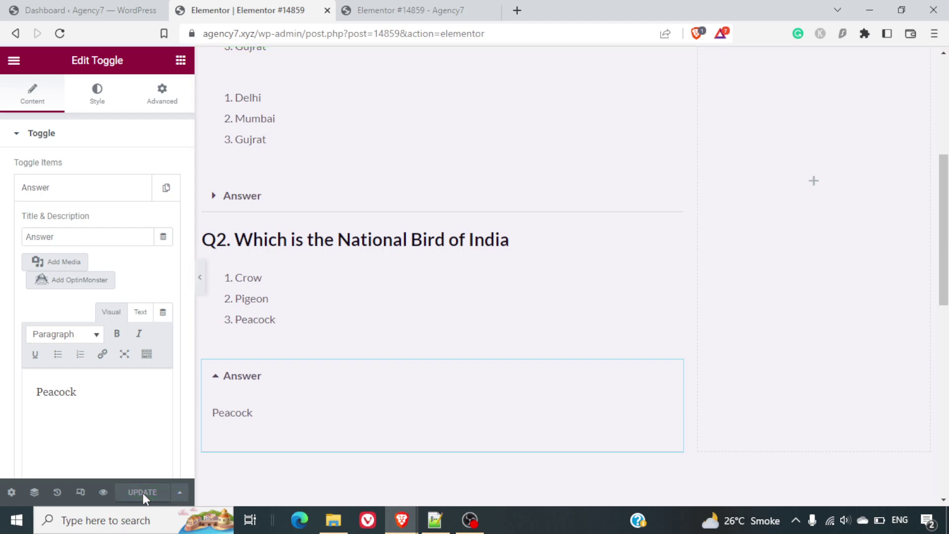
# Copy the live page's address and open it in a new private browser window.
pyautogui.click(424, 11)
pyautogui.click(381, 32)
pyautogui.hotkey('ctrl', 'c')
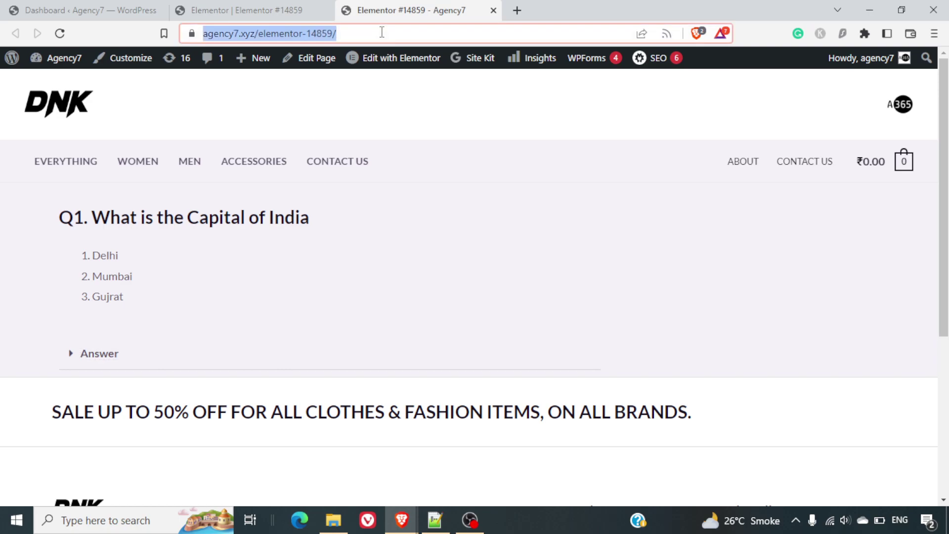
pyautogui.hotkey('ctrl', 'shift', 'n')
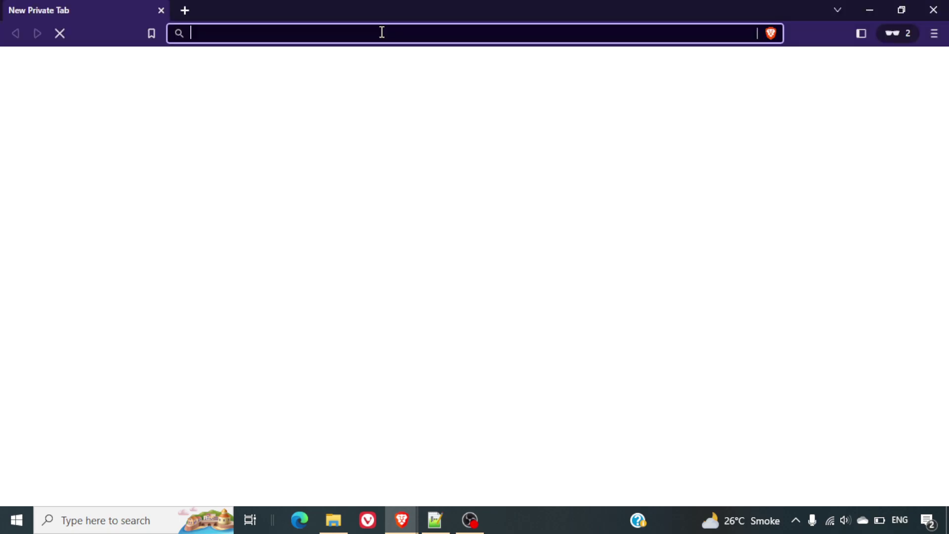
pyautogui.hotkey('ctrl', 'v')
pyautogui.press('Return')
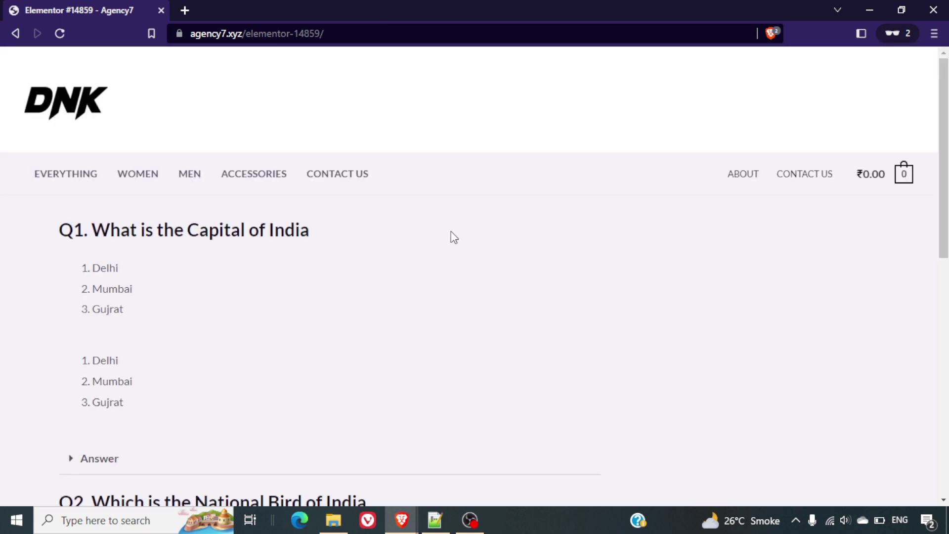
# Examine the options and Answer toggles under both questions on the live page, and return to the logged-in browser window.
pyautogui.scroll(-2, 451, 235)
pyautogui.scroll(-3, 454, 237)
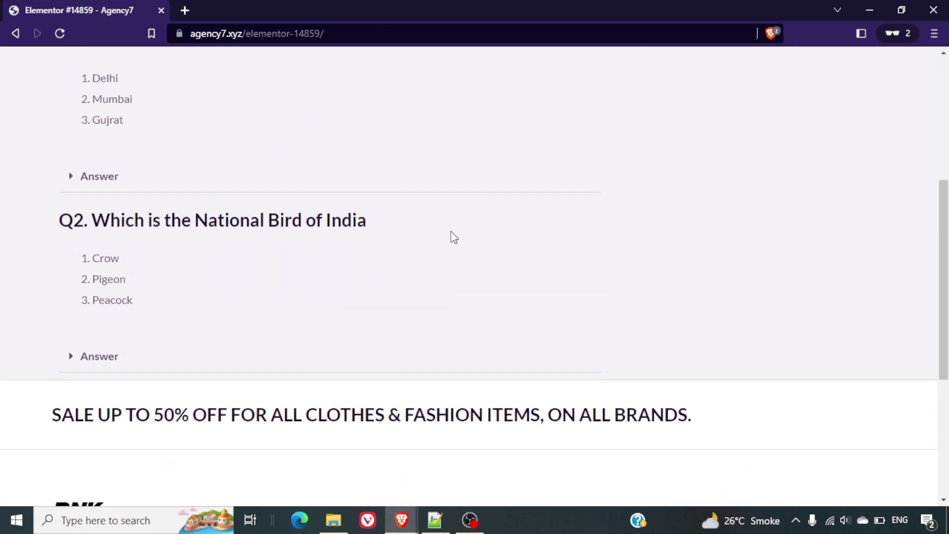
pyautogui.scroll(4, 454, 237)
pyautogui.scroll(-6, 239, 291)
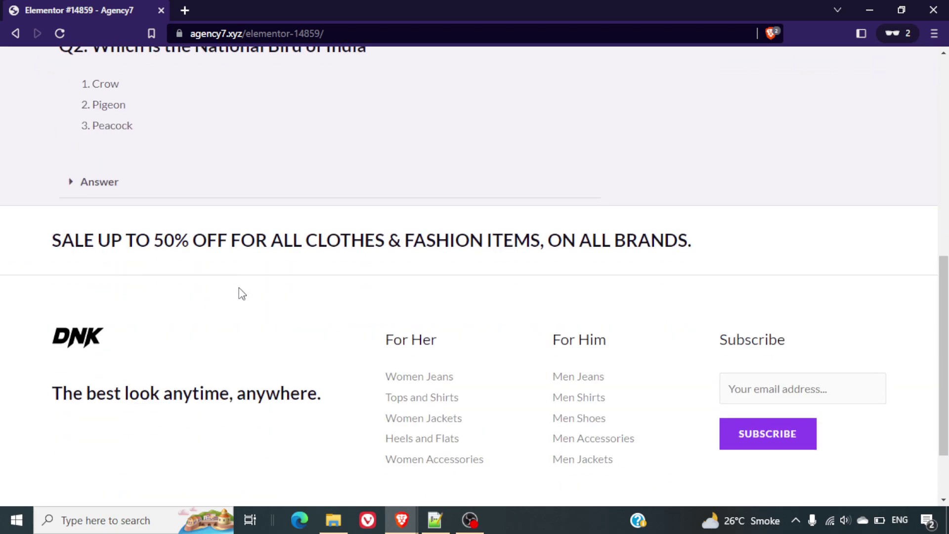
pyautogui.scroll(5, 239, 291)
pyautogui.hotkey('alt', 'Tab')
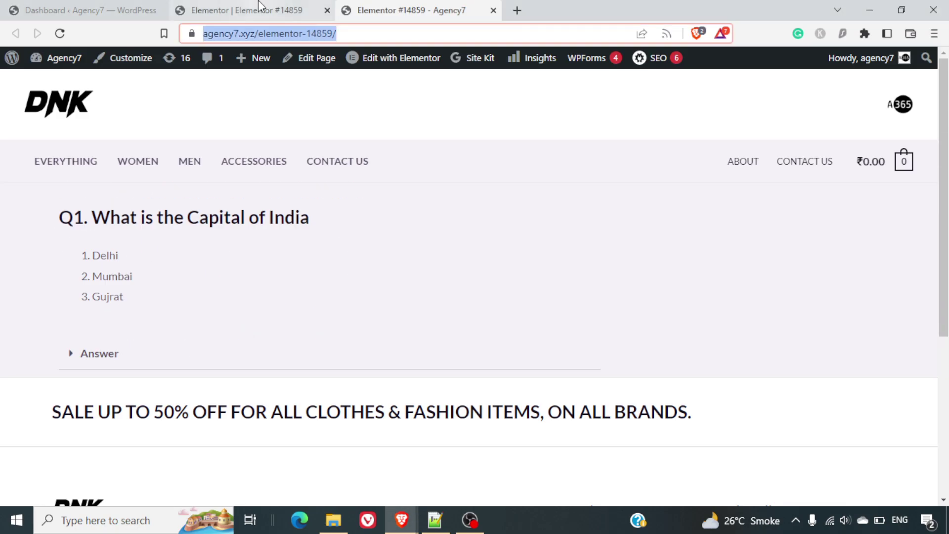
# Return to the Elementor editor, delete the duplicate Delhi, Mumbai and Gujrat options list under Q1, and update the page.
pyautogui.click(259, 8)
pyautogui.scroll(6, 583, 206)
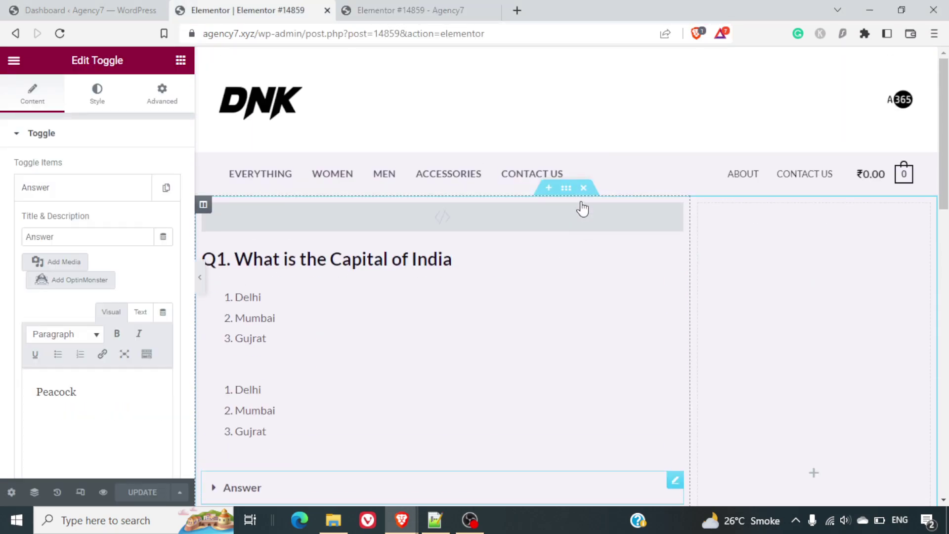
pyautogui.scroll(-1, 583, 207)
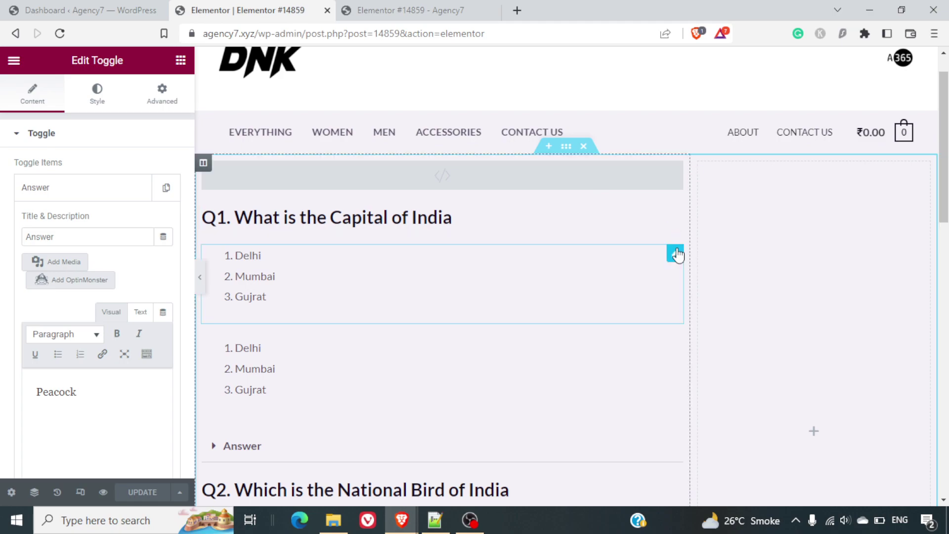
pyautogui.click(675, 254)
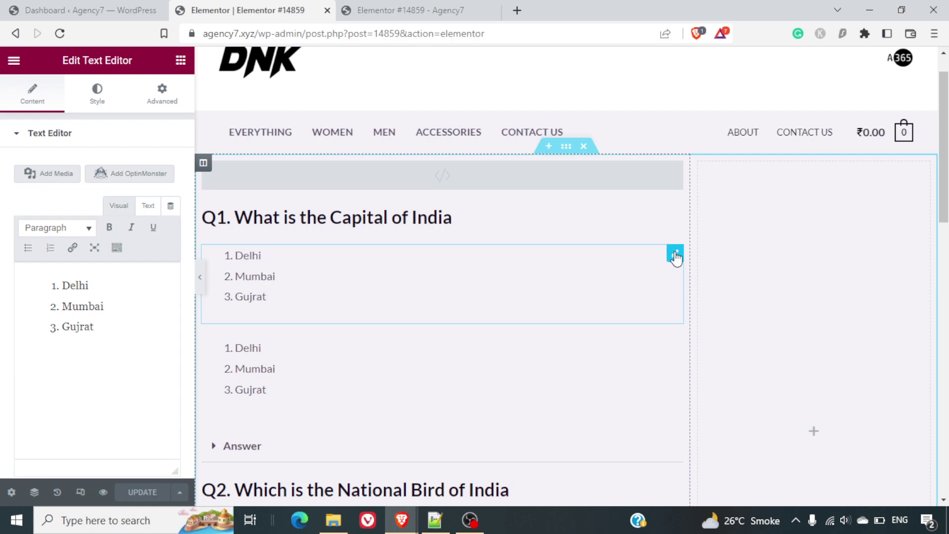
pyautogui.rightClick(676, 255)
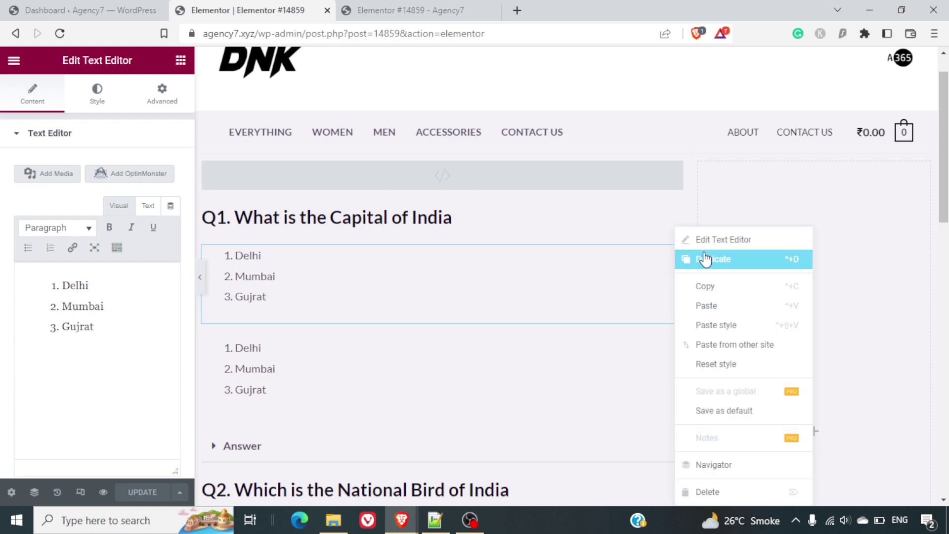
pyautogui.click(716, 492)
pyautogui.scroll(-8, 514, 322)
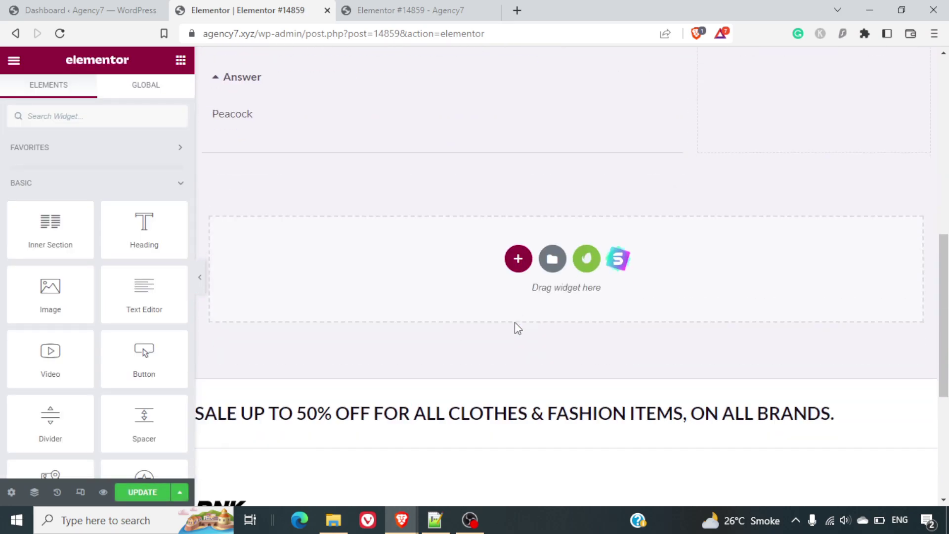
pyautogui.click(136, 493)
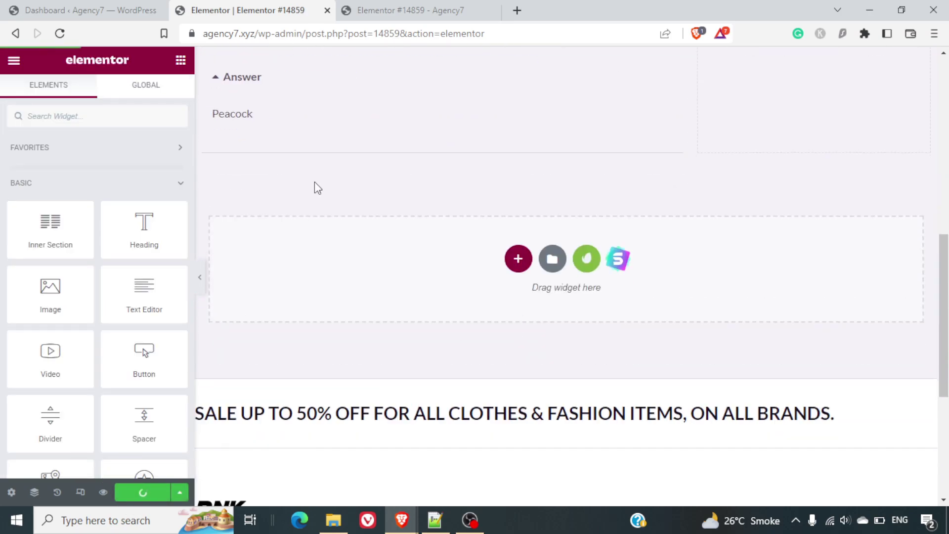
# Reload the live page in the private browser window and expand the Answer toggles under Q1 and Q2 to check them.
pyautogui.hotkey('alt', 'Tab')
pyautogui.click(59, 33)
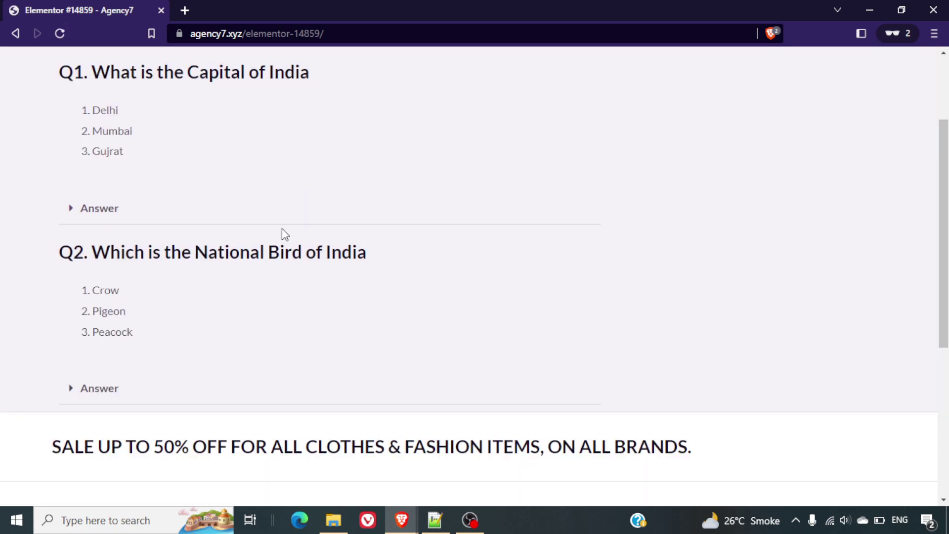
pyautogui.scroll(3, 282, 229)
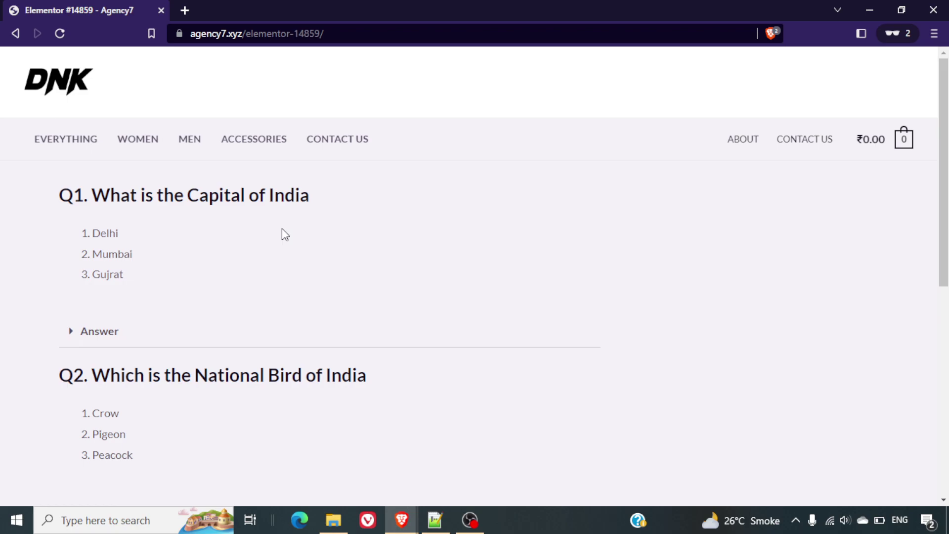
pyautogui.click(110, 336)
pyautogui.scroll(-5, 333, 346)
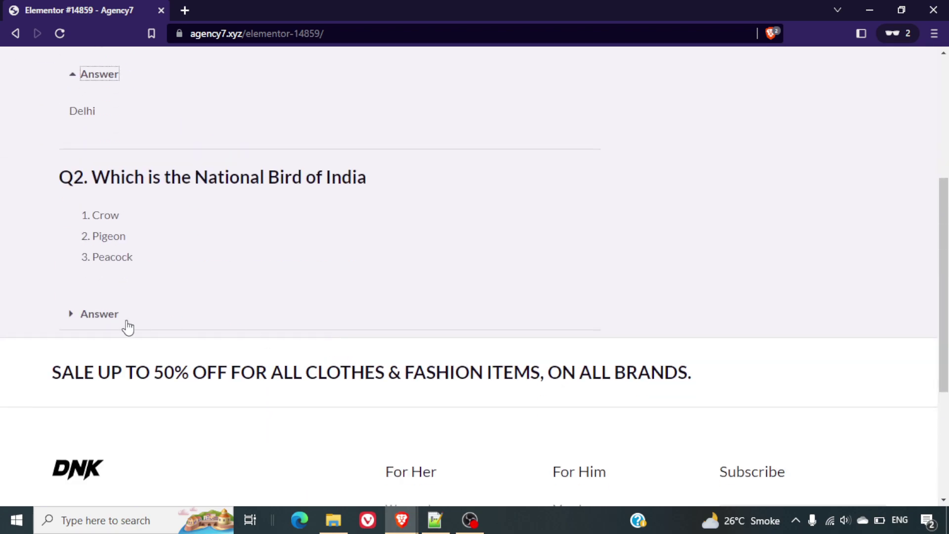
pyautogui.click(97, 315)
pyautogui.scroll(5, 236, 346)
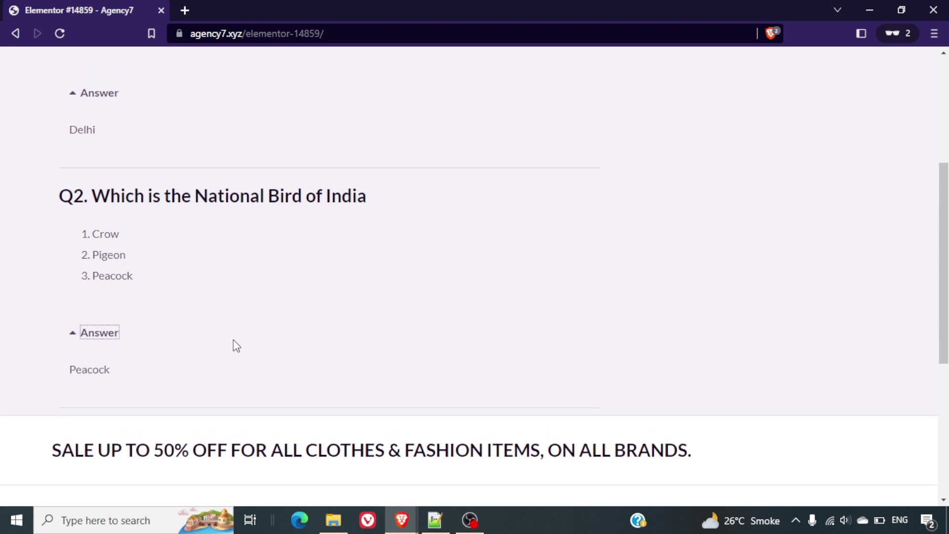